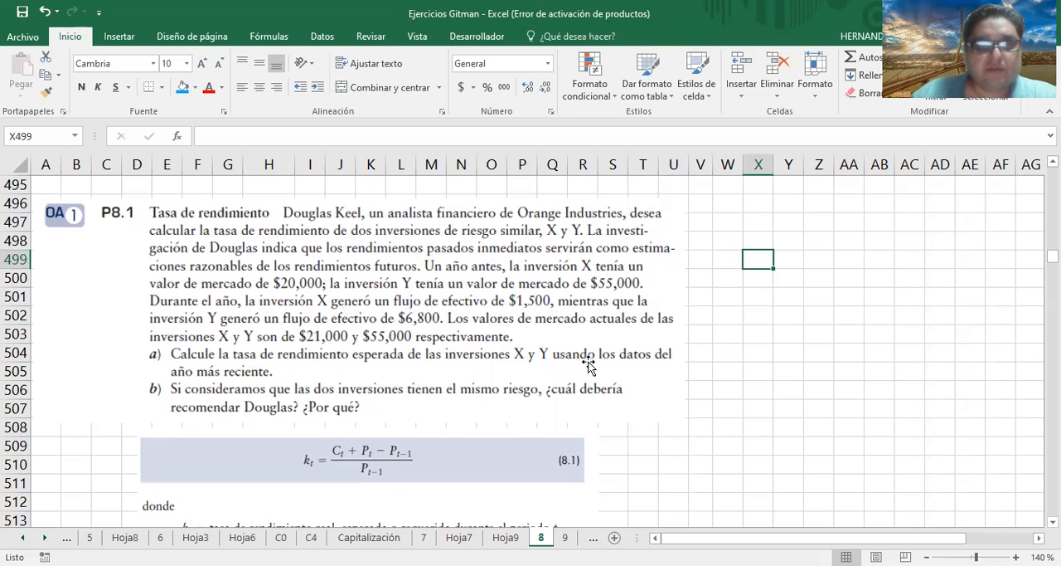
Enter 1500 as investment X's cash flow in the CF column of the return table, using the data of exercise P8.1
{"action": "scroll", "coordinate": [585, 363], "scroll_direction": "down", "scroll_amount": 1}
{"action": "scroll", "coordinate": [585, 363], "scroll_direction": "down", "scroll_amount": 1}
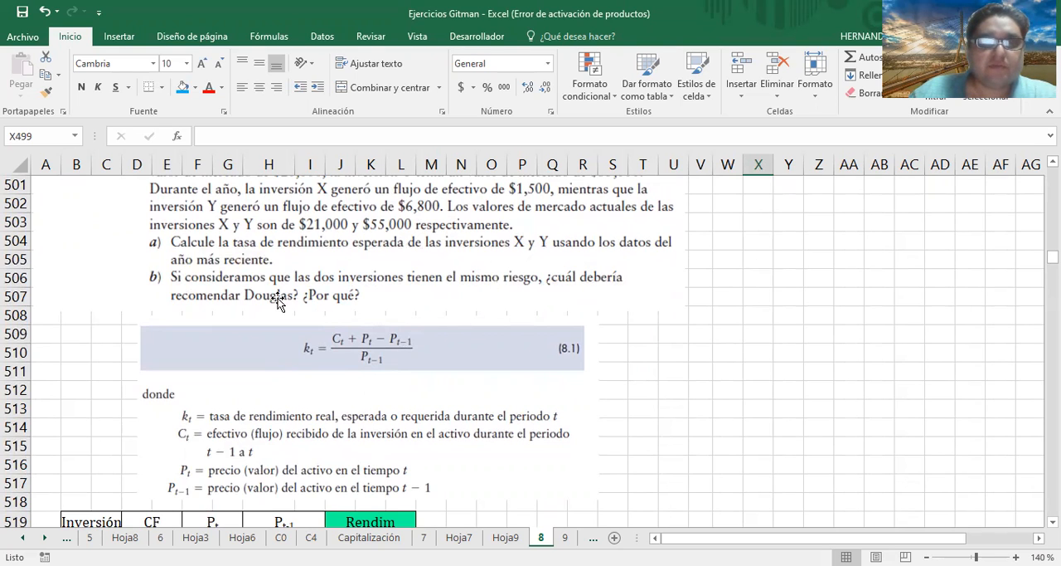
{"action": "scroll", "coordinate": [352, 294], "scroll_direction": "down", "scroll_amount": 1}
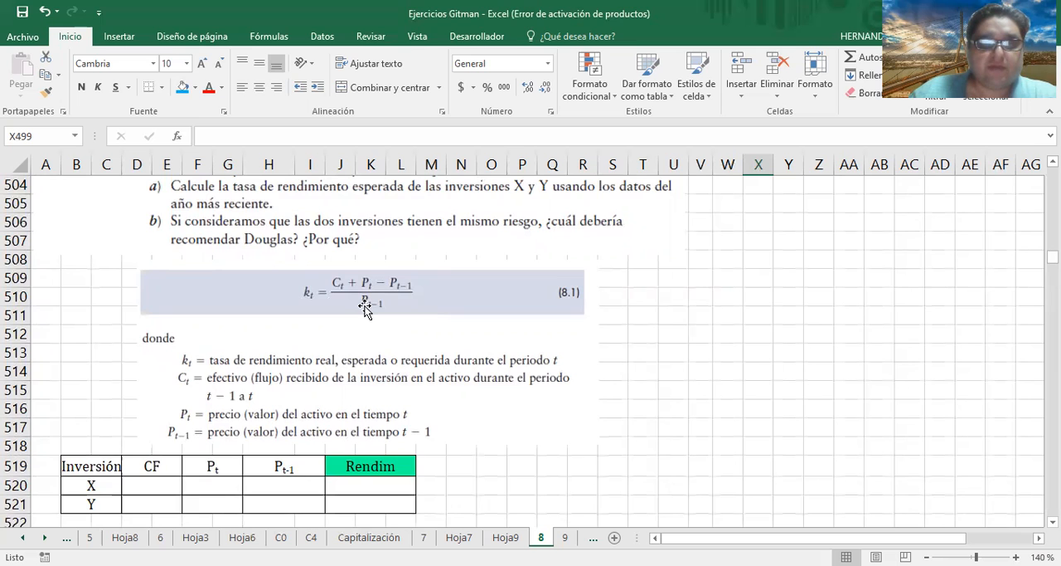
{"action": "scroll", "coordinate": [365, 307], "scroll_direction": "up", "scroll_amount": 3}
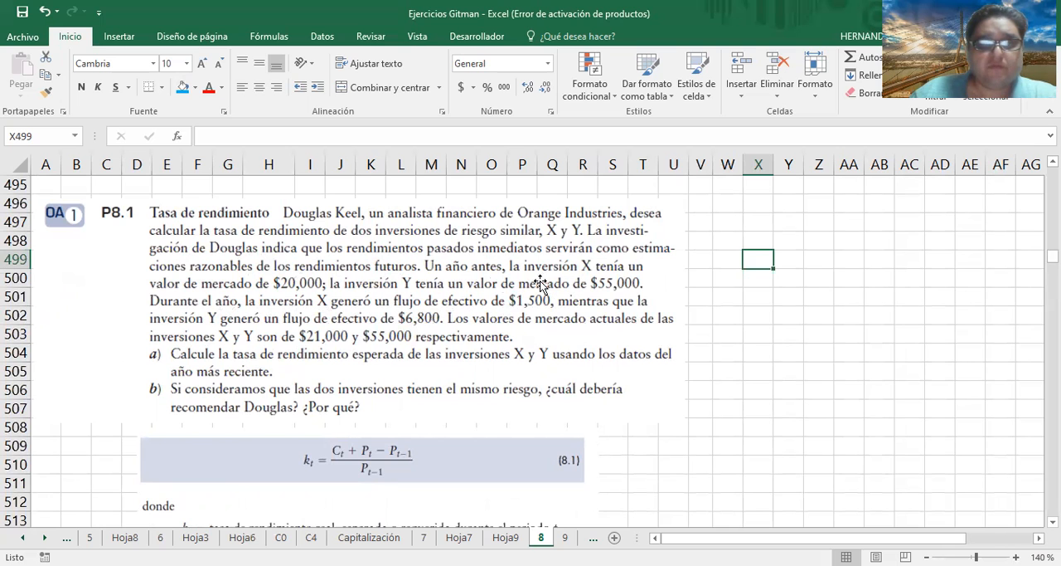
{"action": "scroll", "coordinate": [435, 355], "scroll_direction": "down", "scroll_amount": 2}
{"action": "scroll", "coordinate": [435, 355], "scroll_direction": "down", "scroll_amount": 3}
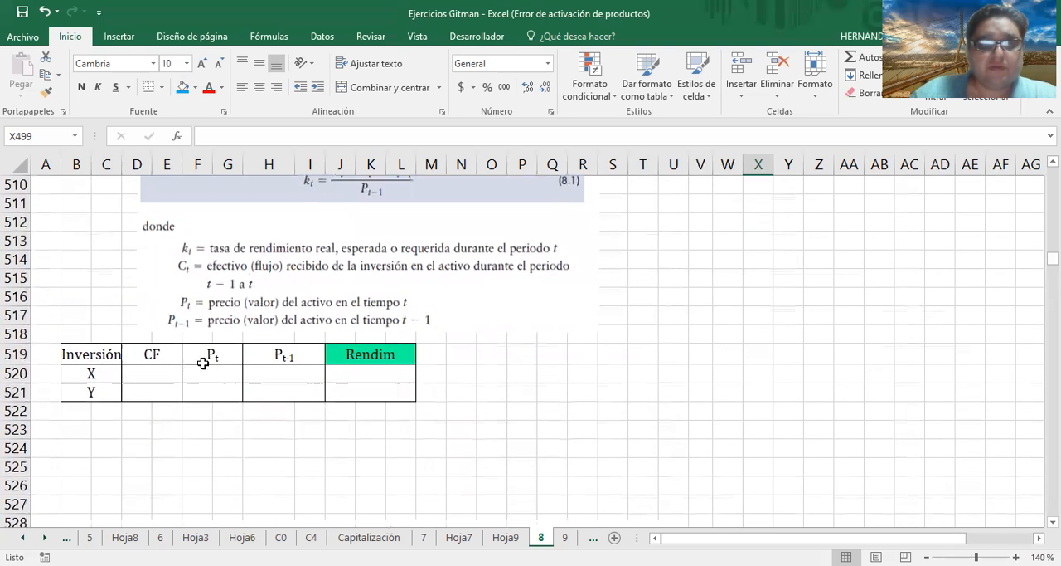
{"action": "left_click", "coordinate": [167, 367]}
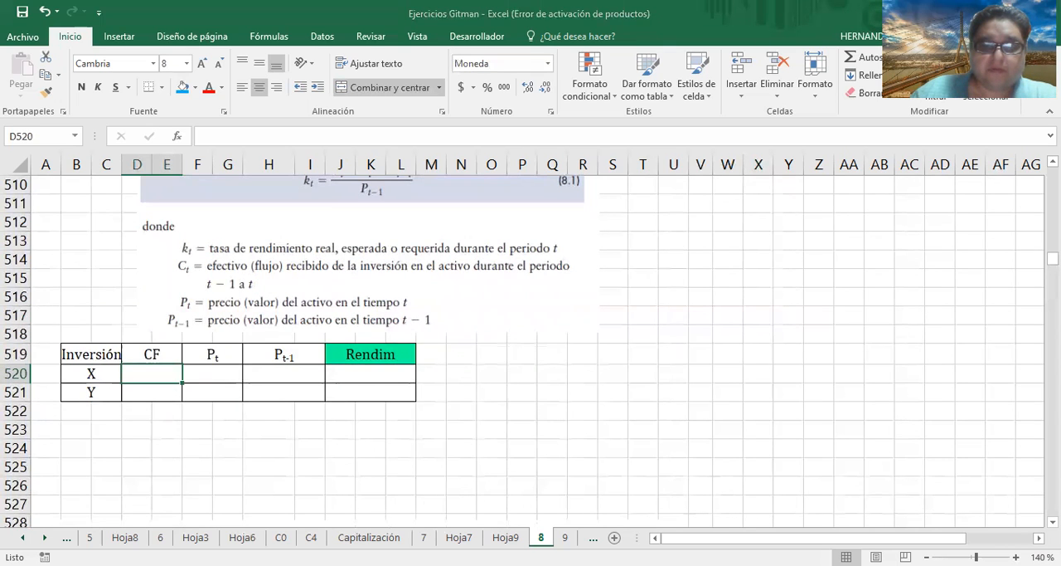
{"action": "key", "text": "alt+Tab"}
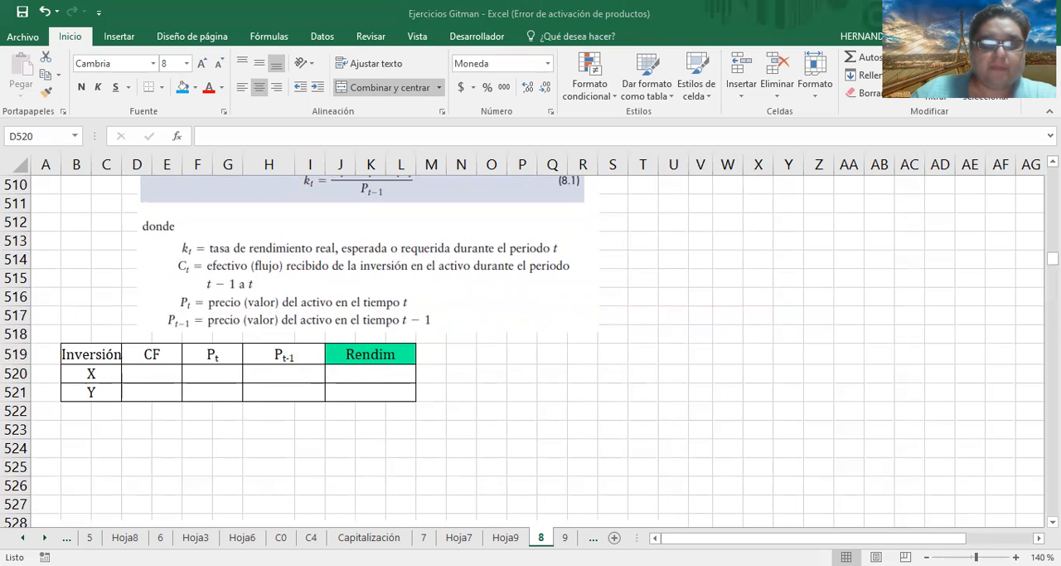
{"action": "key", "text": "alt+Tab"}
{"action": "left_click", "coordinate": [211, 136]}
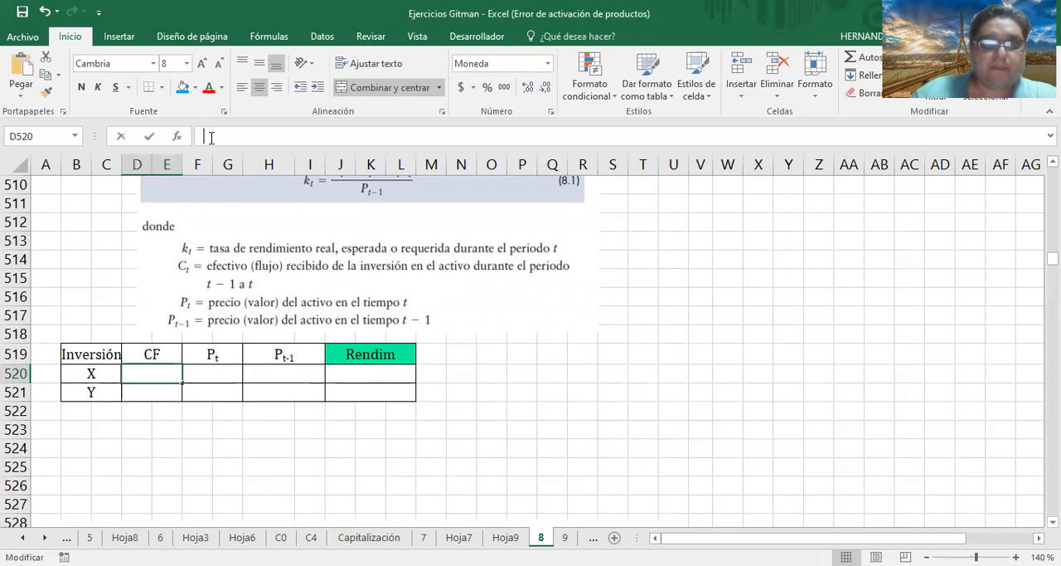
{"action": "type", "text": "1500"}
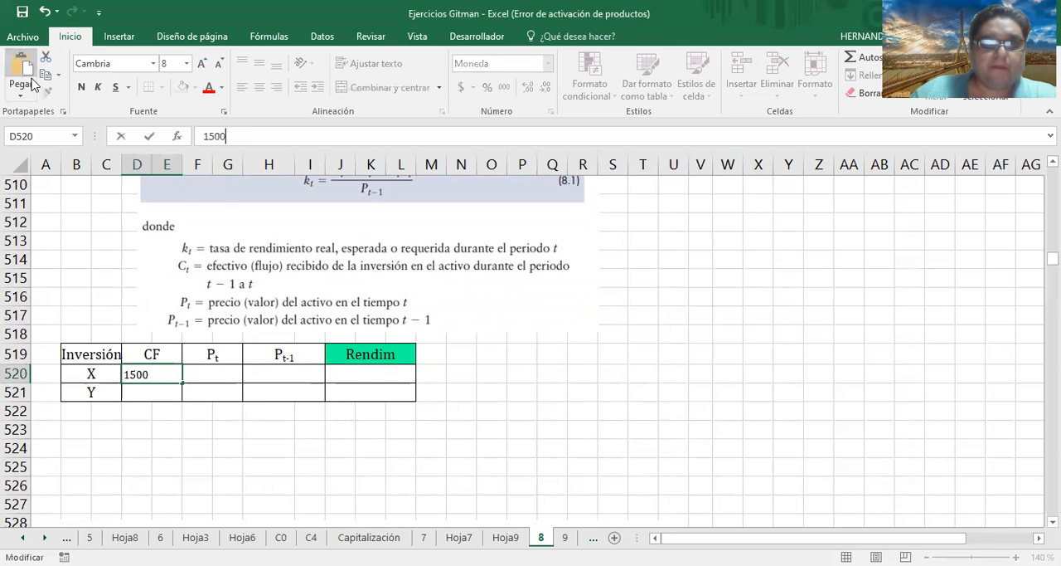
Fill in investment X's prices with 21000 for Pt and 20,000 for Pt-1
{"action": "left_click", "coordinate": [214, 375]}
{"action": "scroll", "coordinate": [215, 374], "scroll_direction": "up", "scroll_amount": 5}
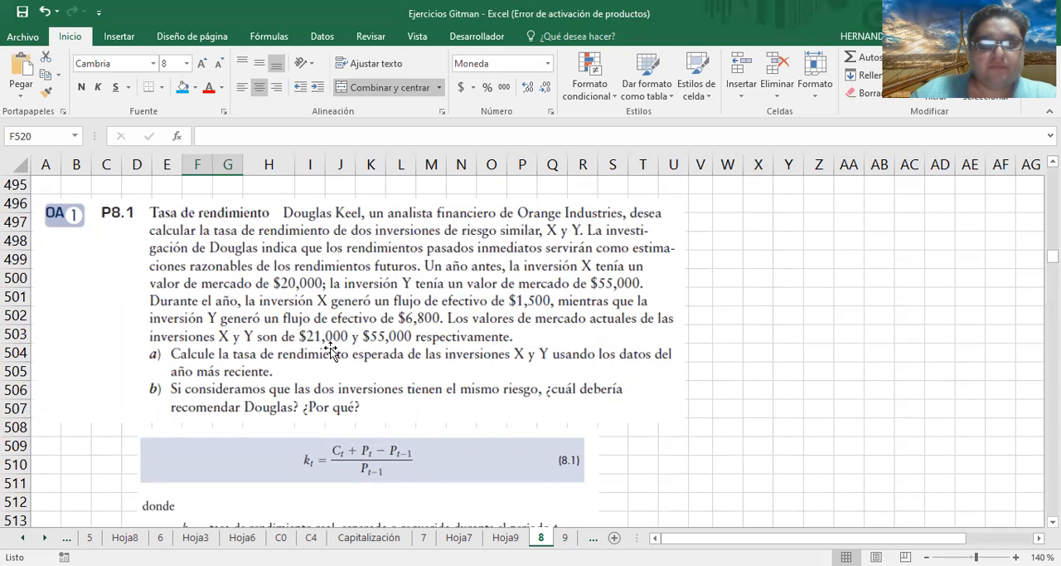
{"action": "scroll", "coordinate": [349, 369], "scroll_direction": "down", "scroll_amount": 4}
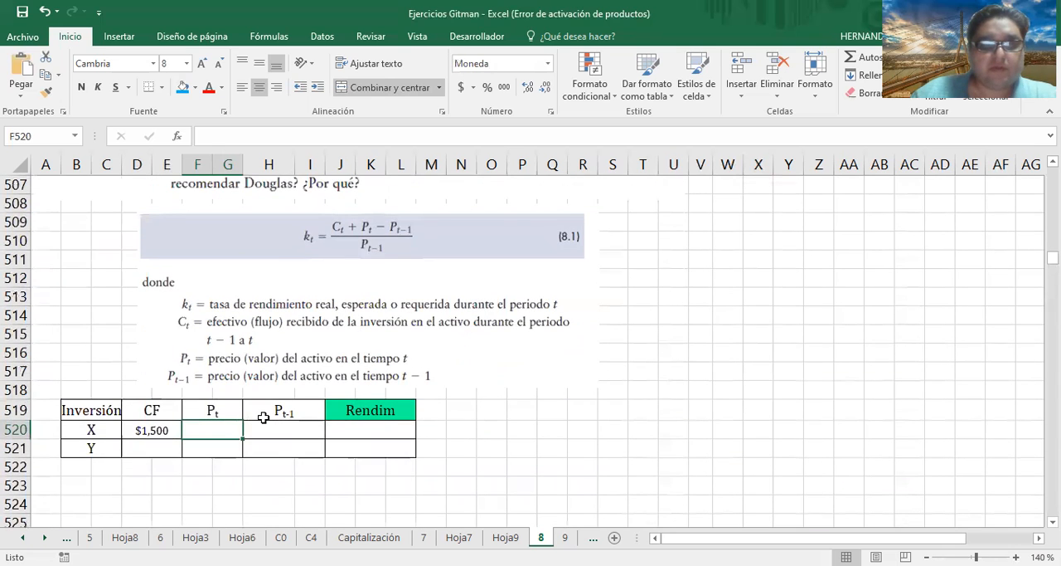
{"action": "type", "text": "21000"}
{"action": "left_click", "coordinate": [266, 423]}
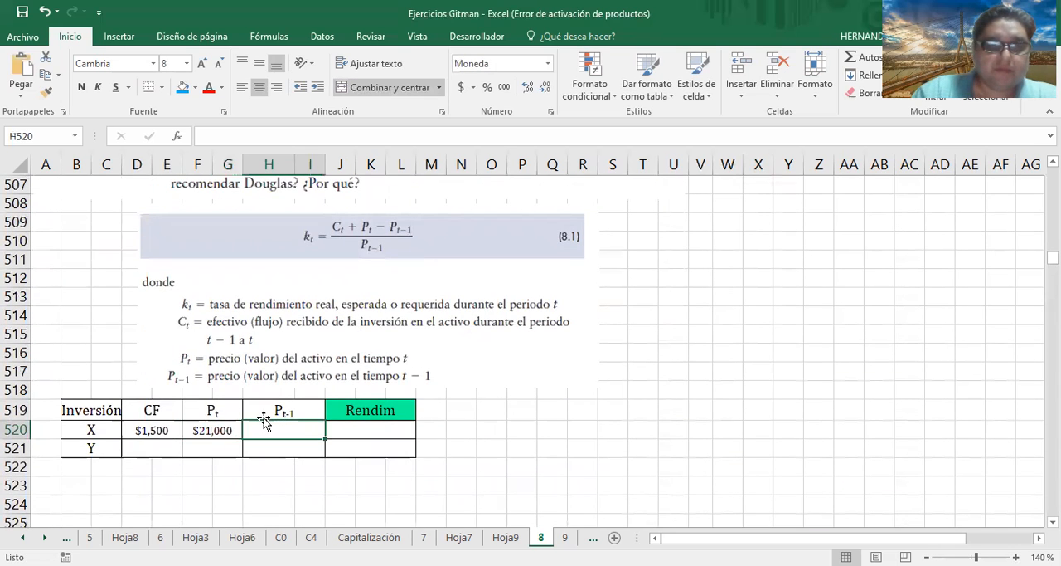
{"action": "type", "text": "20,000"}
{"action": "key", "text": "Return"}
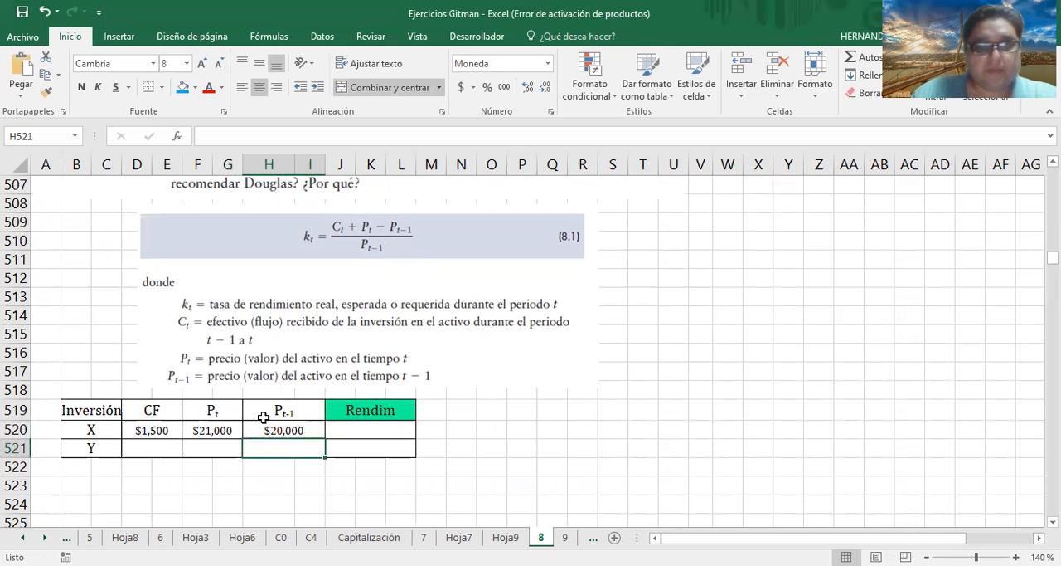
Enter 6800 as investment Y's cash flow in the CF column
{"action": "scroll", "coordinate": [302, 427], "scroll_direction": "up", "scroll_amount": 4}
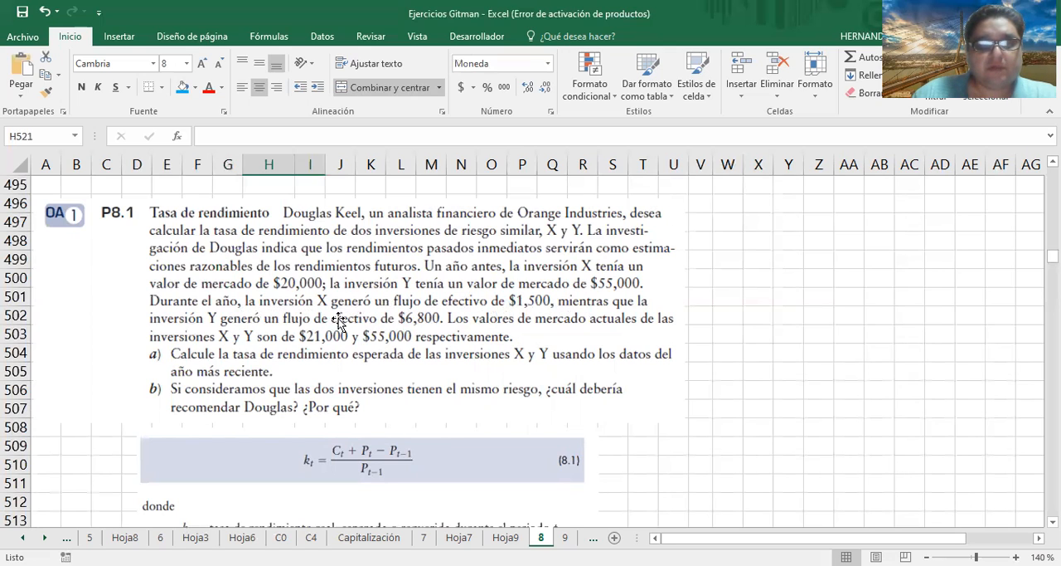
{"action": "scroll", "coordinate": [398, 394], "scroll_direction": "down", "scroll_amount": 3}
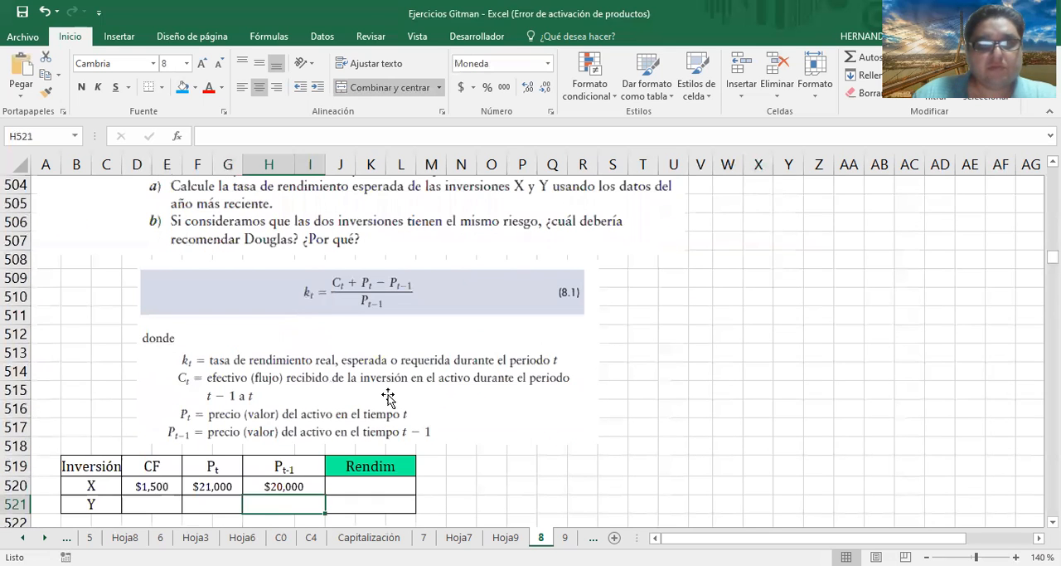
{"action": "left_click", "coordinate": [156, 501]}
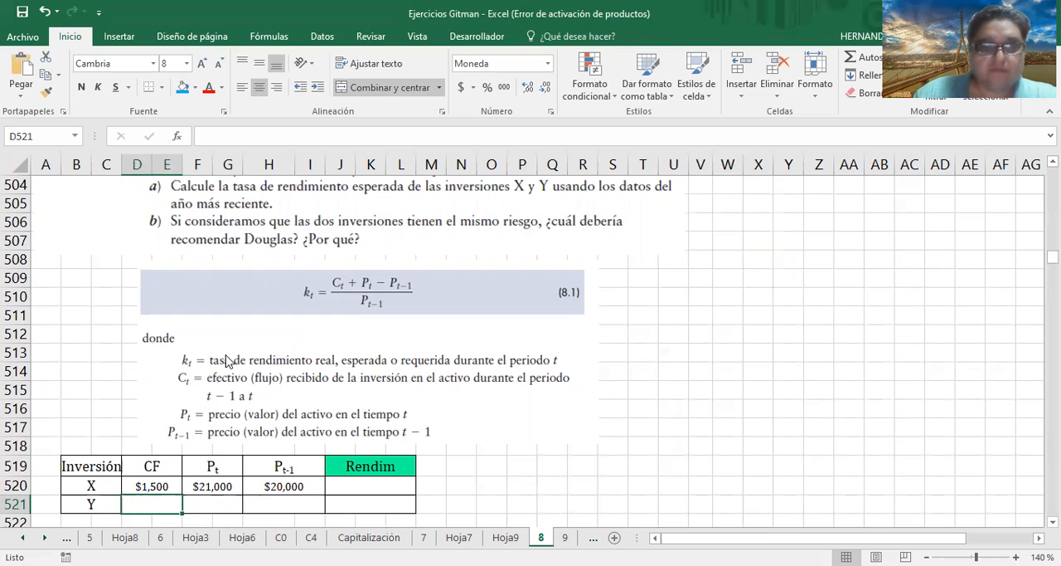
{"action": "left_click", "coordinate": [226, 360]}
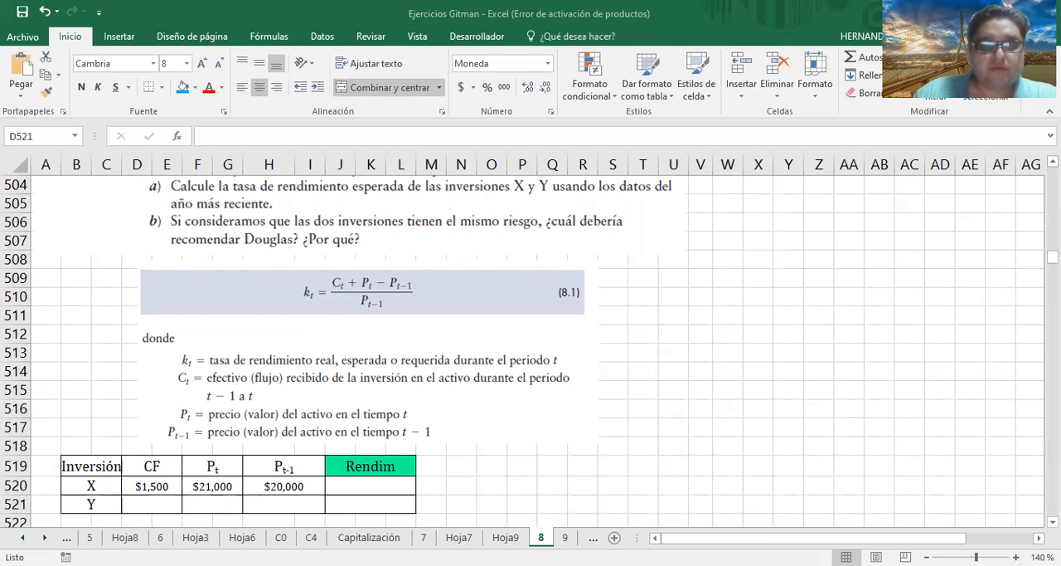
{"action": "key", "text": "alt+Tab"}
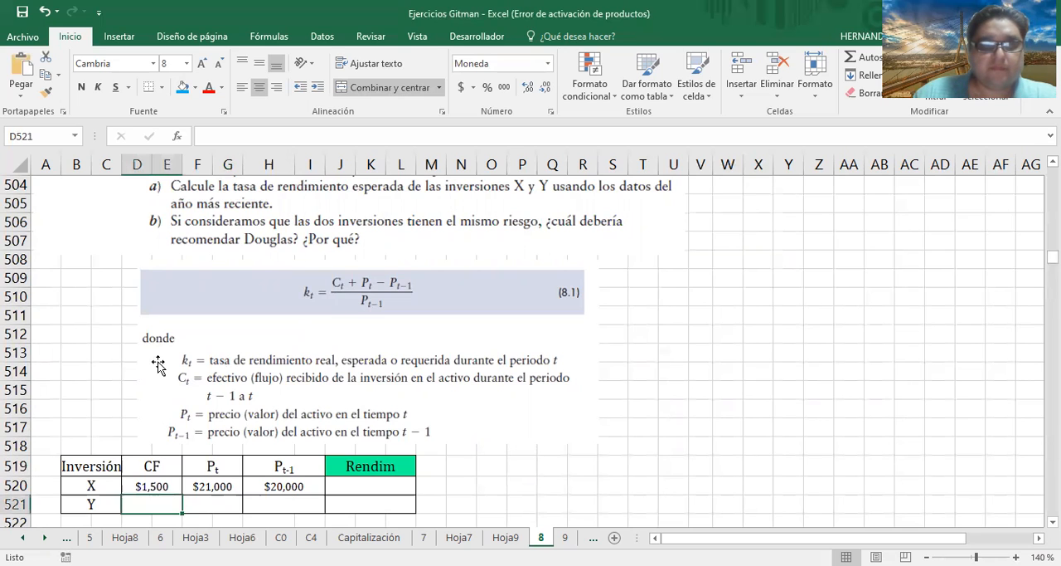
{"action": "left_click", "coordinate": [210, 142]}
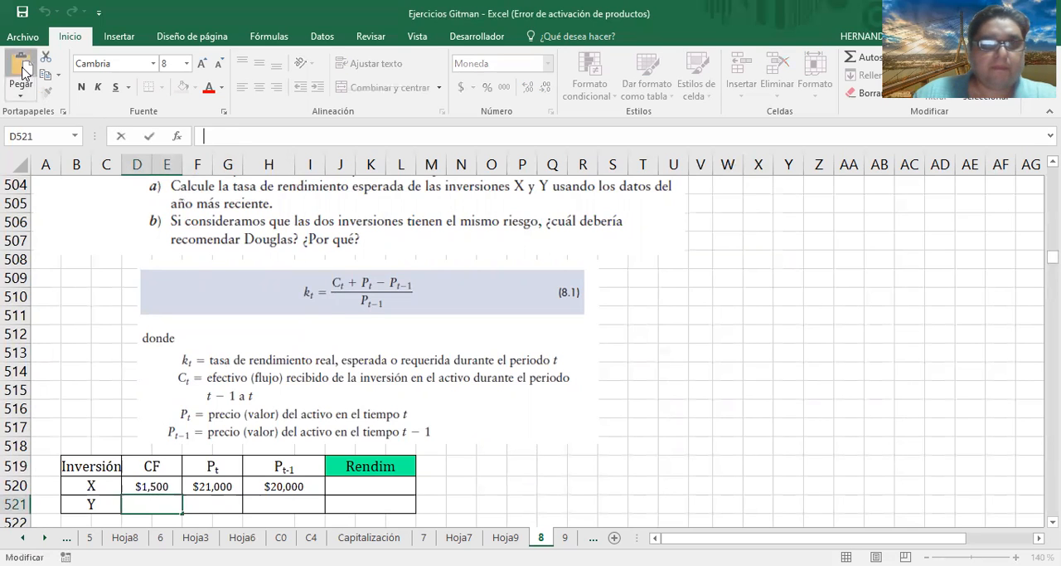
{"action": "type", "text": "6800"}
{"action": "key", "text": "ctrl+Return"}
{"action": "key", "text": "Return"}
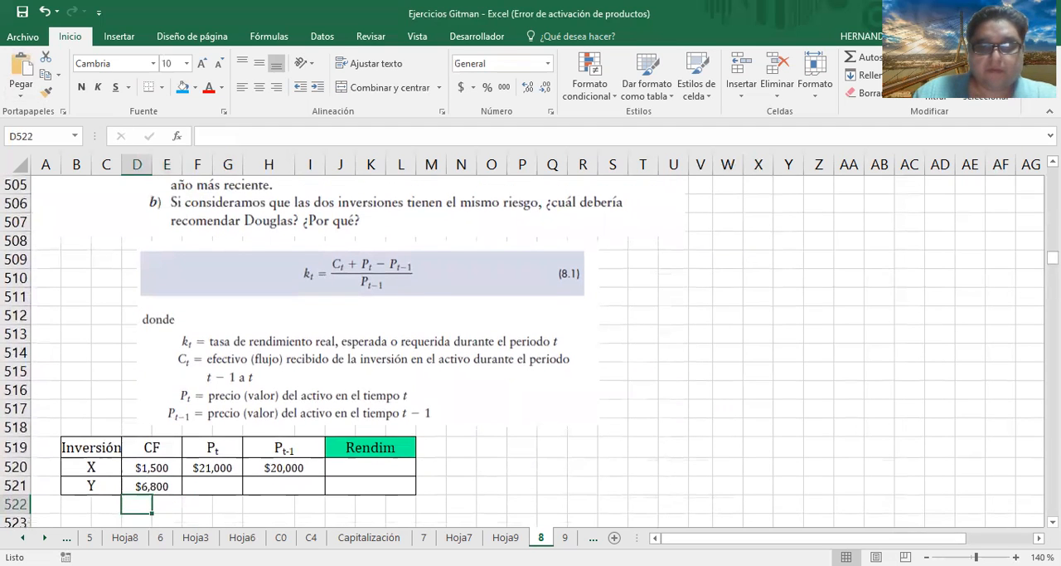
Fill in investment Y's prices with 55000 for both Pt and Pt-1
{"action": "left_click", "coordinate": [340, 370]}
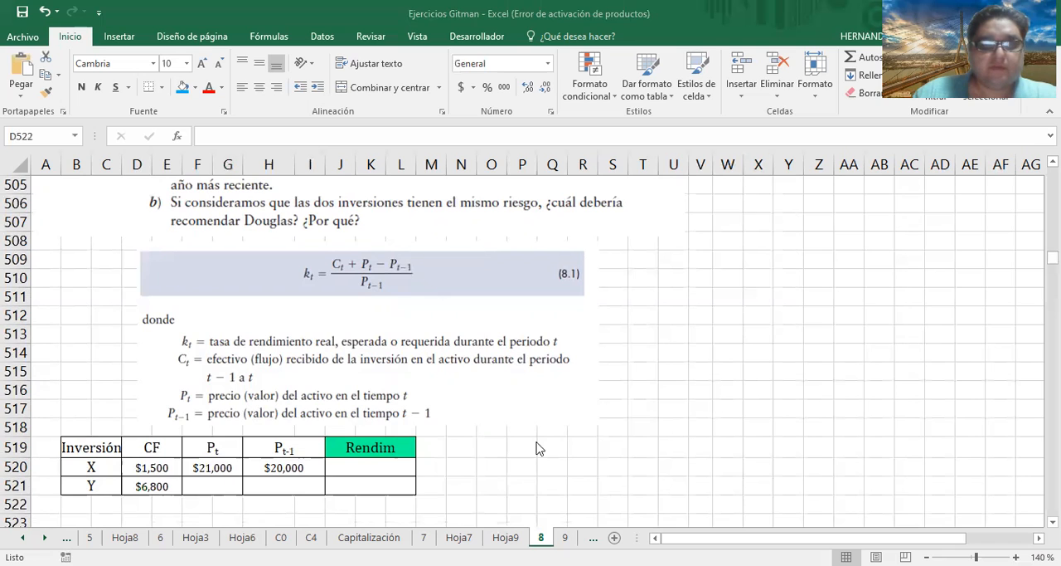
{"action": "left_click", "coordinate": [221, 487]}
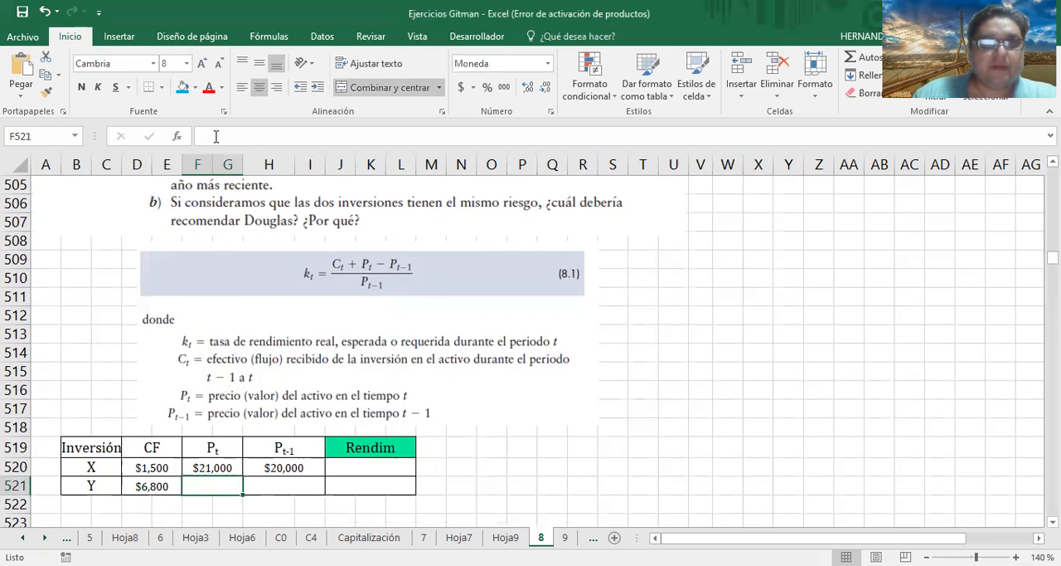
{"action": "type", "text": "55000"}
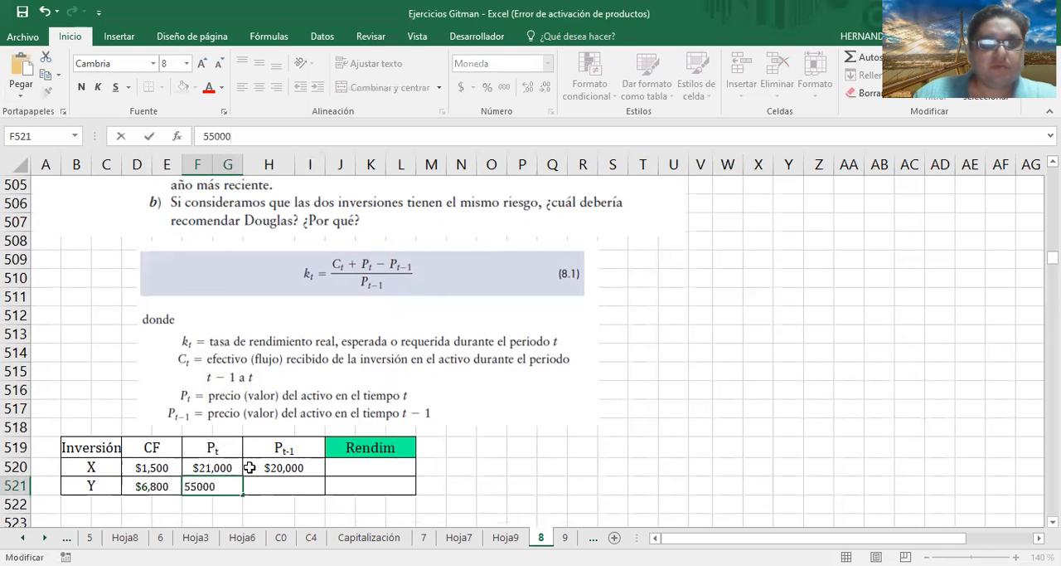
{"action": "left_click", "coordinate": [277, 483]}
{"action": "type", "text": "55000"}
Calculate investment X's rate of return in the Rendim column with the formula =(D520+F520-H520)/H520
{"action": "left_click", "coordinate": [374, 466]}
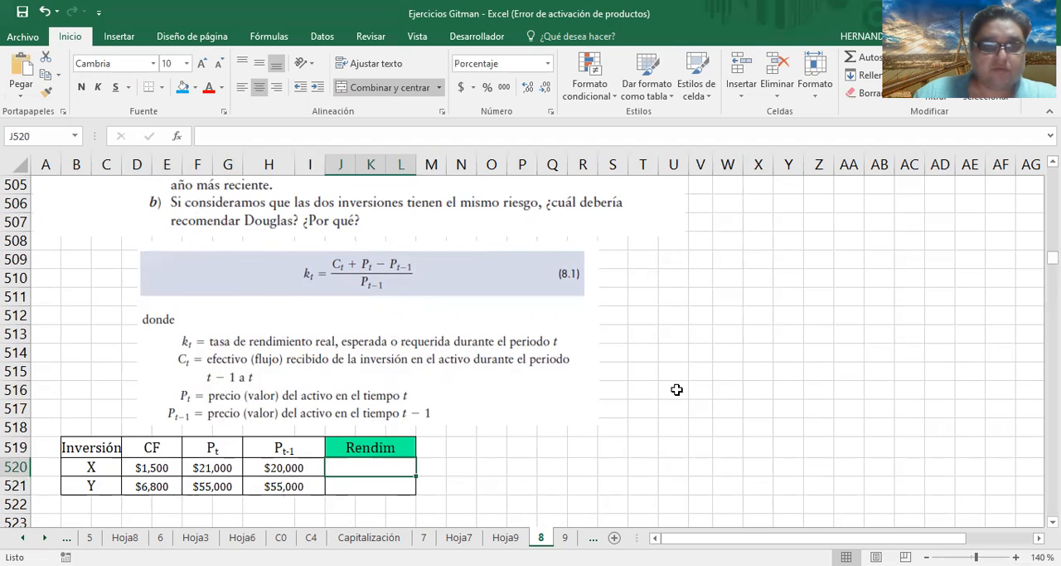
{"action": "type", "text": "="}
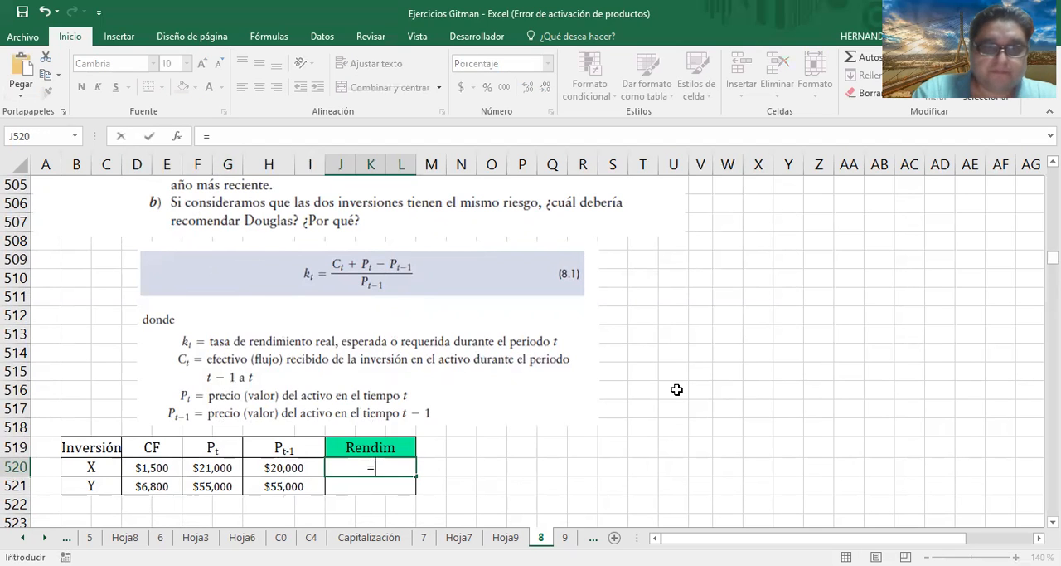
{"action": "type", "text": "("}
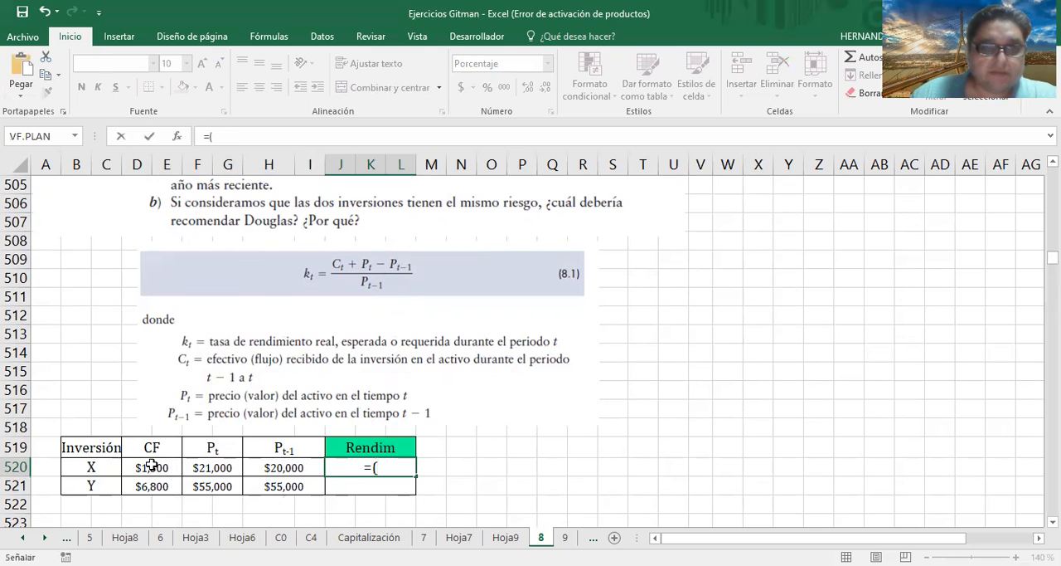
{"action": "left_click", "coordinate": [152, 466]}
{"action": "type", "text": "+"}
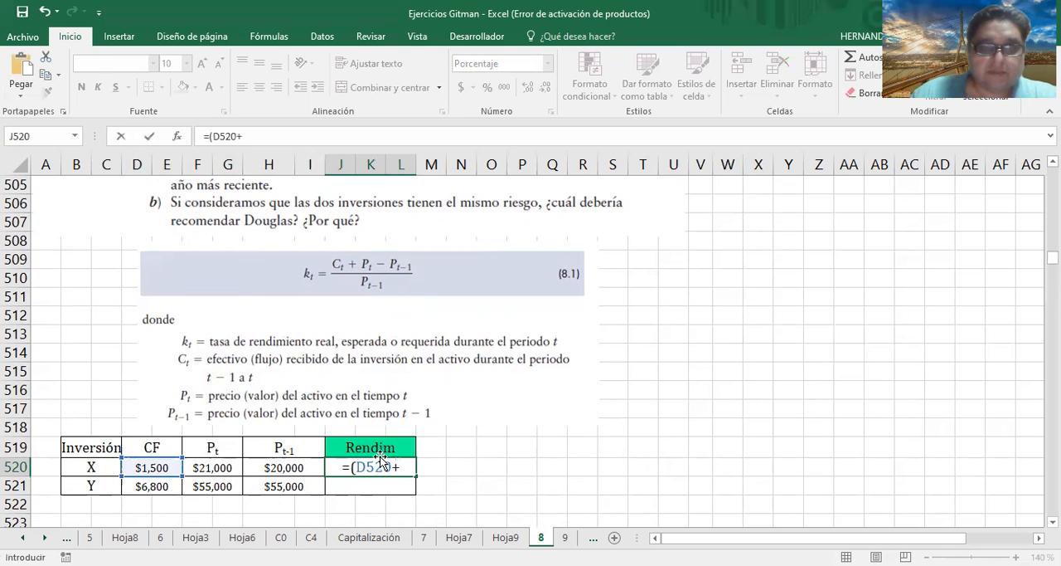
{"action": "left_click", "coordinate": [232, 467]}
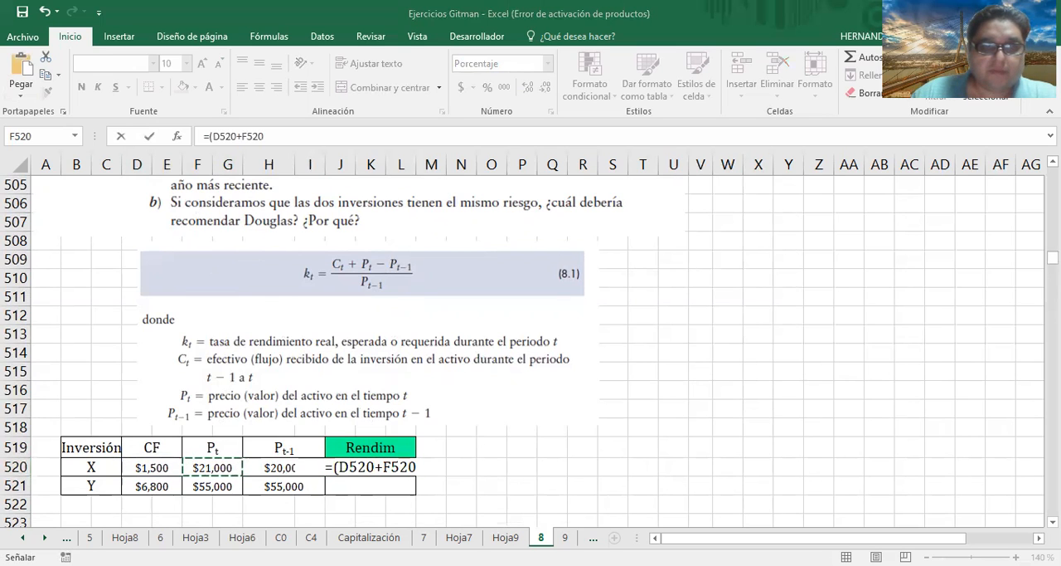
{"action": "left_click", "coordinate": [530, 448]}
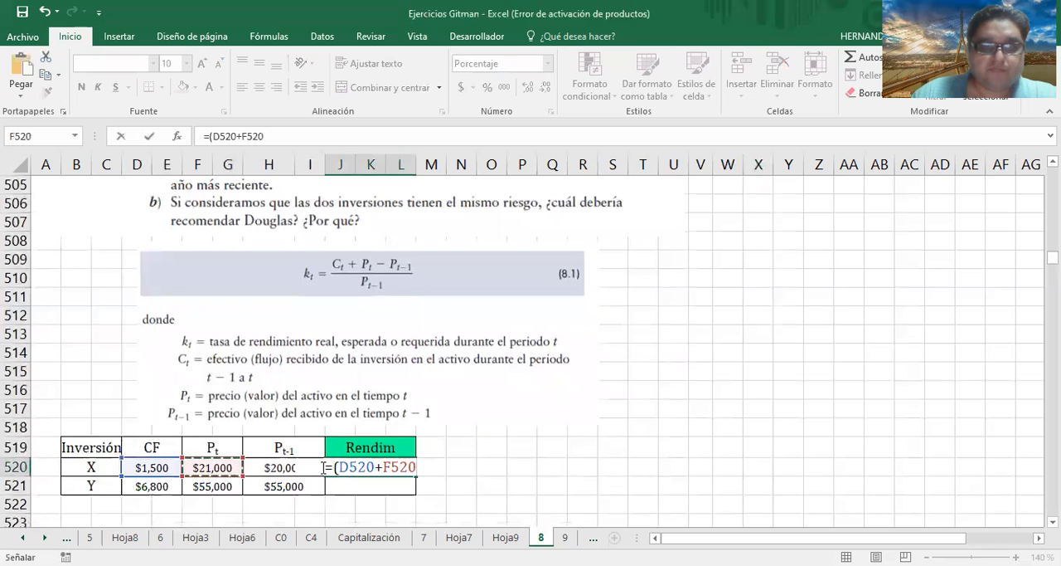
{"action": "key", "text": "F2"}
{"action": "type", "text": "-"}
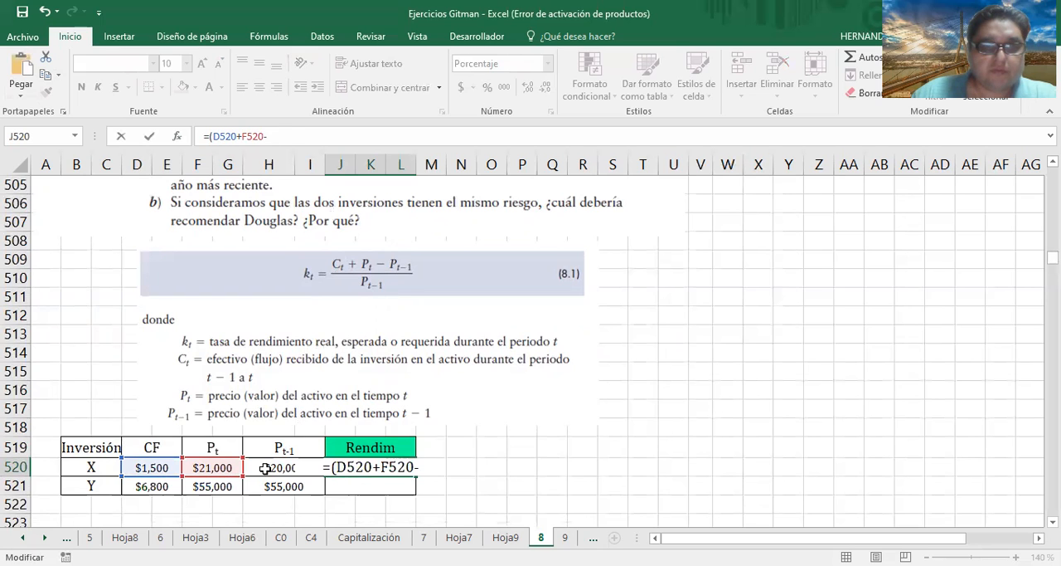
{"action": "left_click", "coordinate": [264, 469]}
{"action": "type", "text": ")/"}
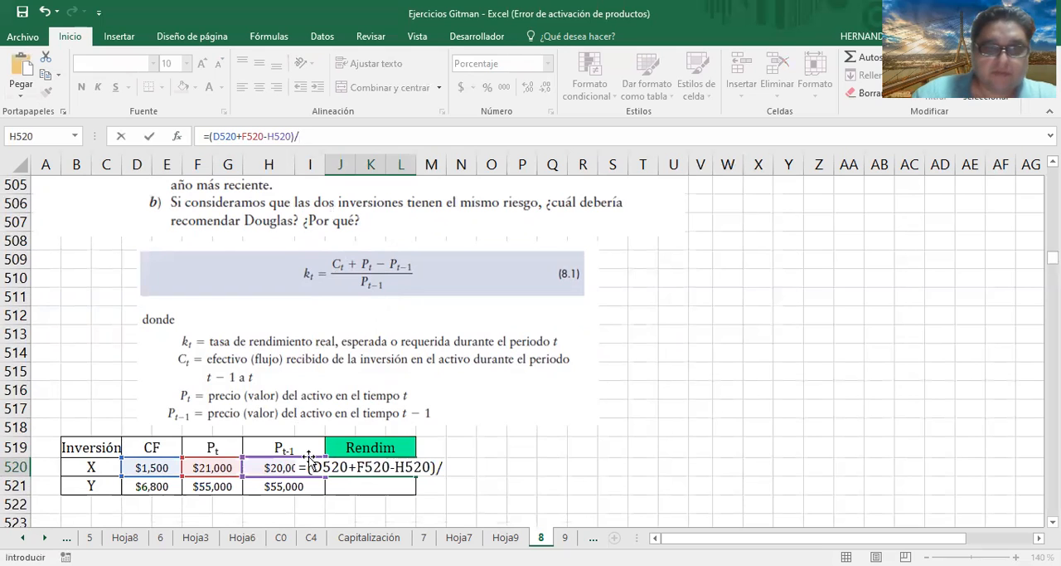
{"action": "left_click", "coordinate": [265, 470]}
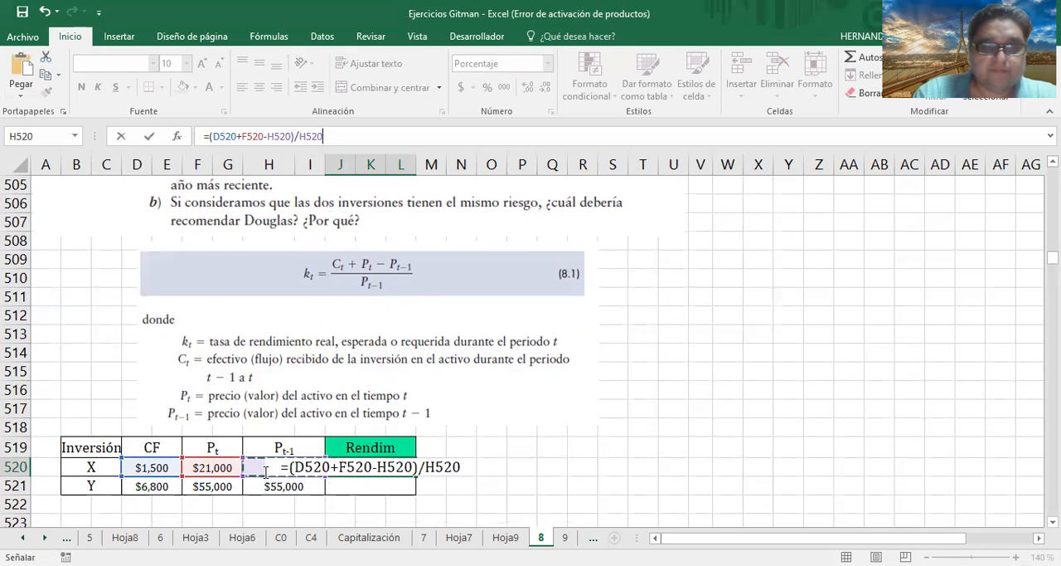
{"action": "key", "text": "Return"}
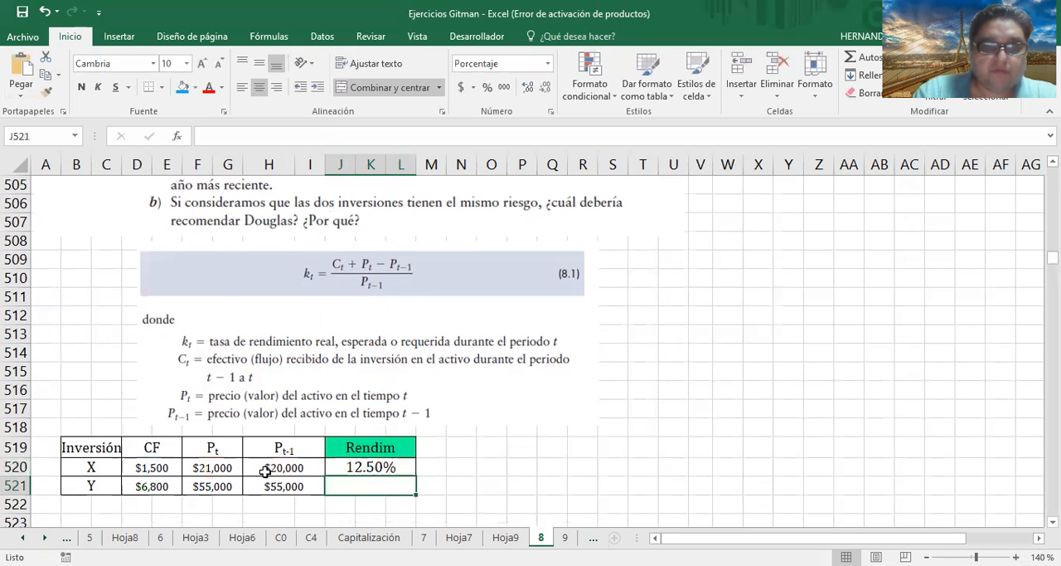
Copy investment X's Rendim formula down to investment Y's row
{"action": "left_click", "coordinate": [405, 464]}
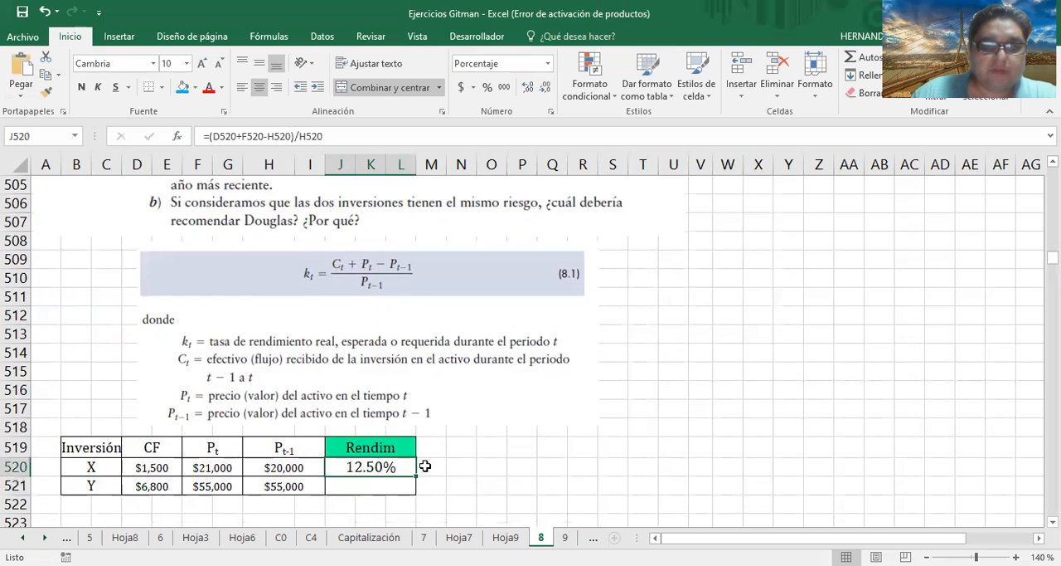
{"action": "left_click_drag", "start_coordinate": [417, 475], "coordinate": [417, 488]}
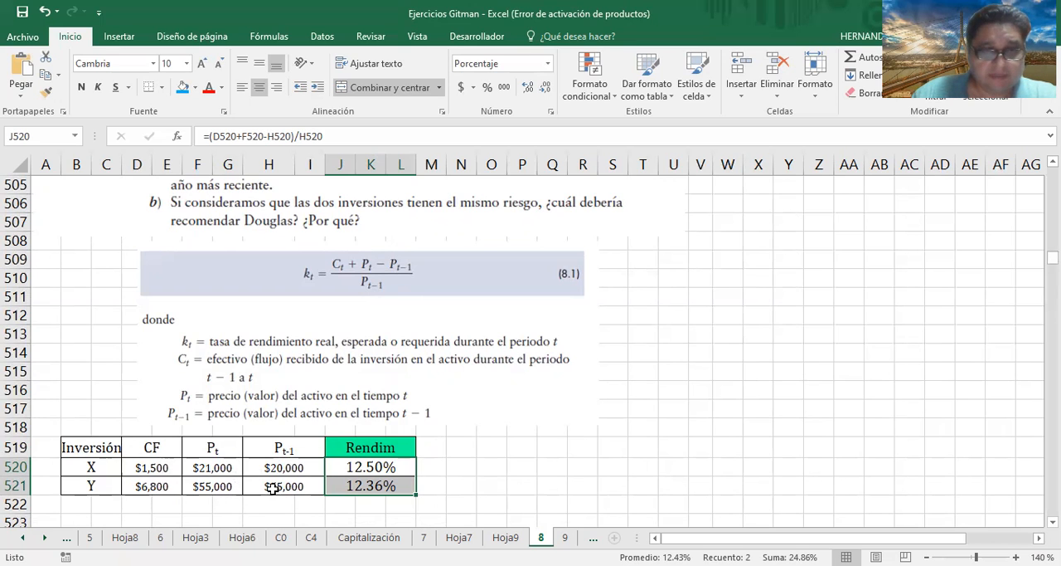
{"action": "left_click", "coordinate": [370, 460]}
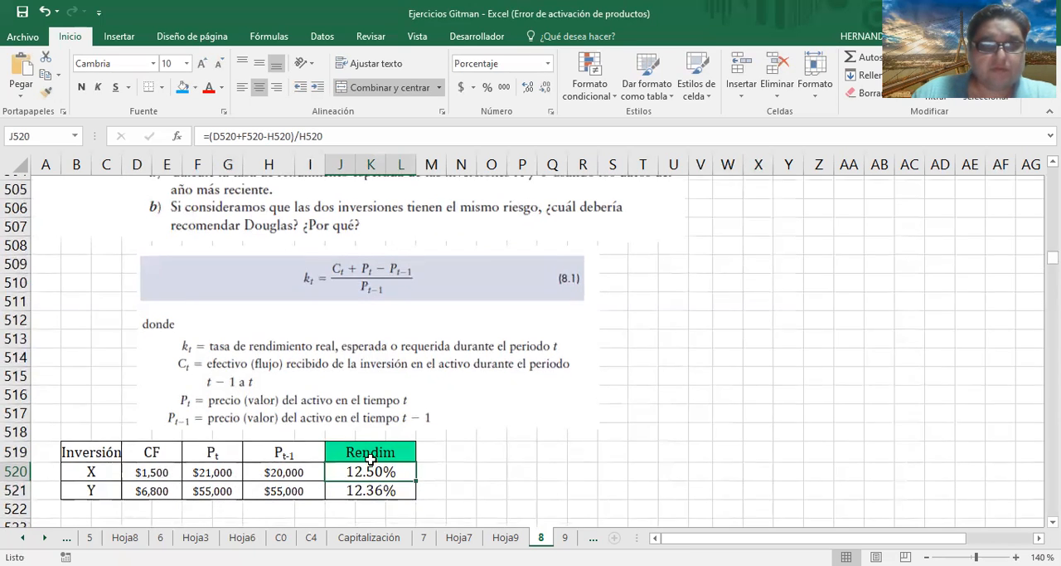
Label the answer to part b with "b)" in cell B523, below the table of investments X and Y
{"action": "scroll", "coordinate": [257, 310], "scroll_direction": "up", "scroll_amount": 1}
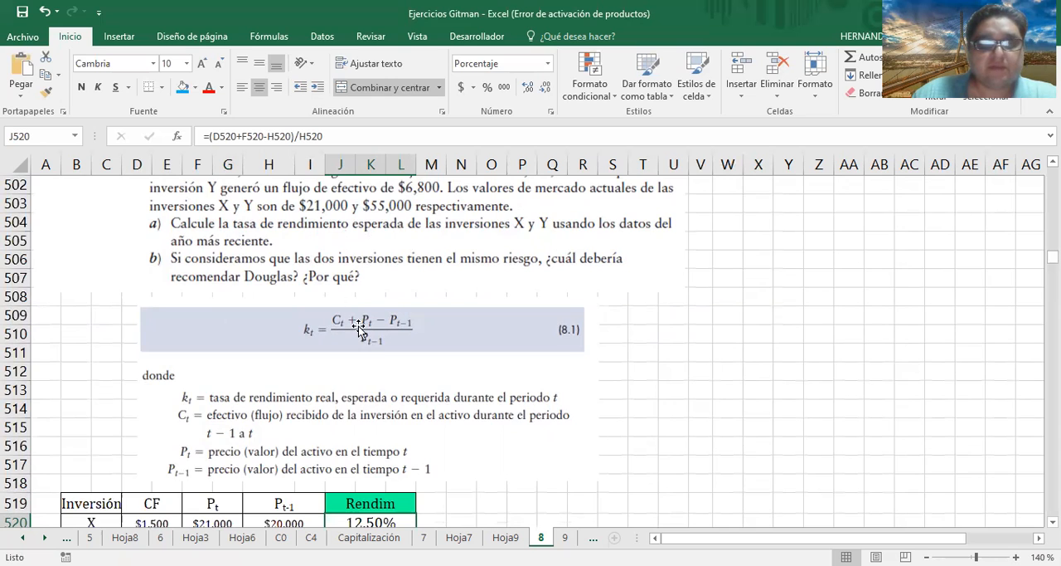
{"action": "scroll", "coordinate": [358, 330], "scroll_direction": "down", "scroll_amount": 2}
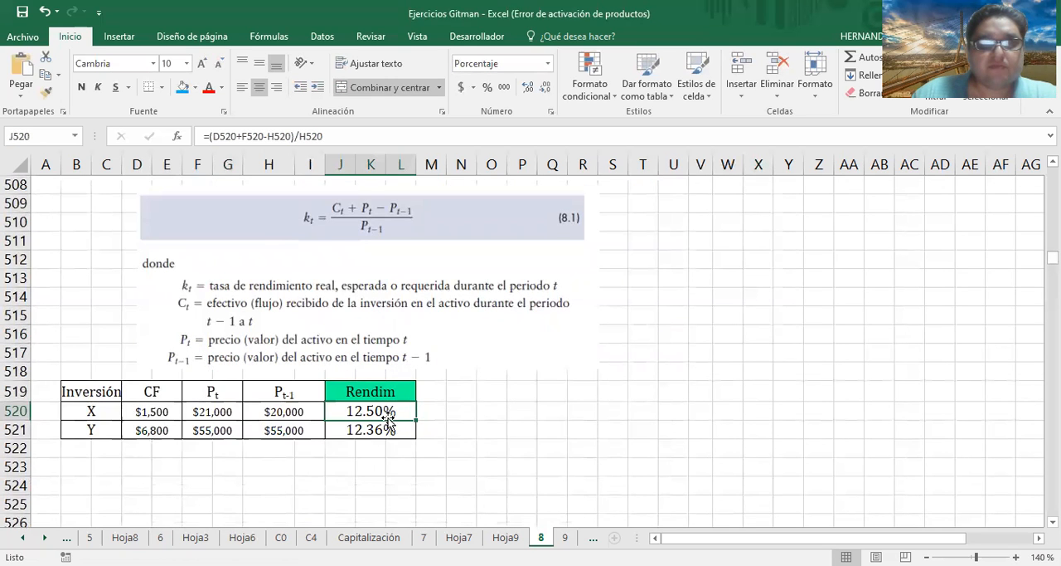
{"action": "scroll", "coordinate": [399, 408], "scroll_direction": "up", "scroll_amount": 2}
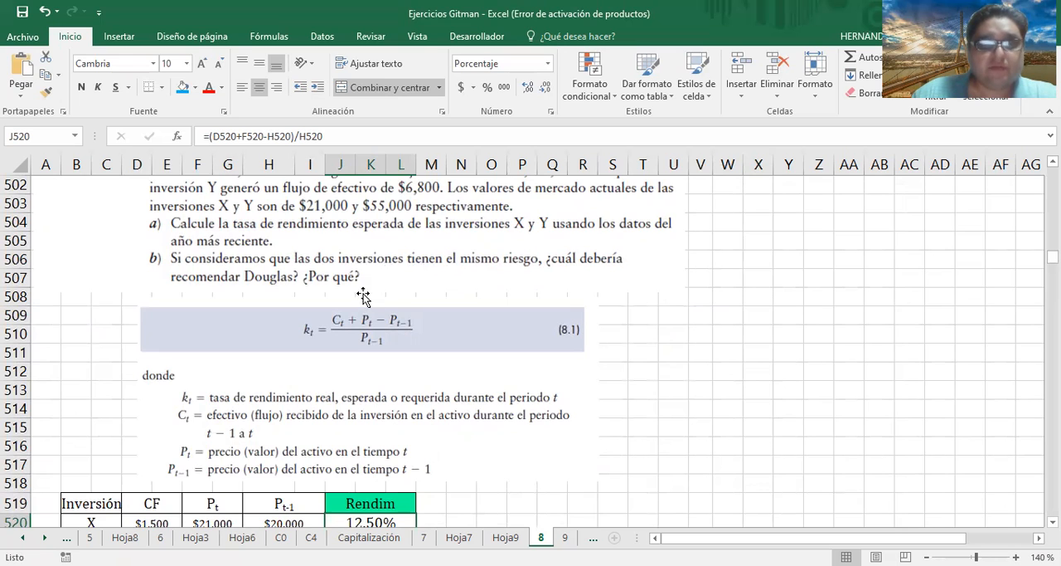
{"action": "scroll", "coordinate": [365, 303], "scroll_direction": "down", "scroll_amount": 2}
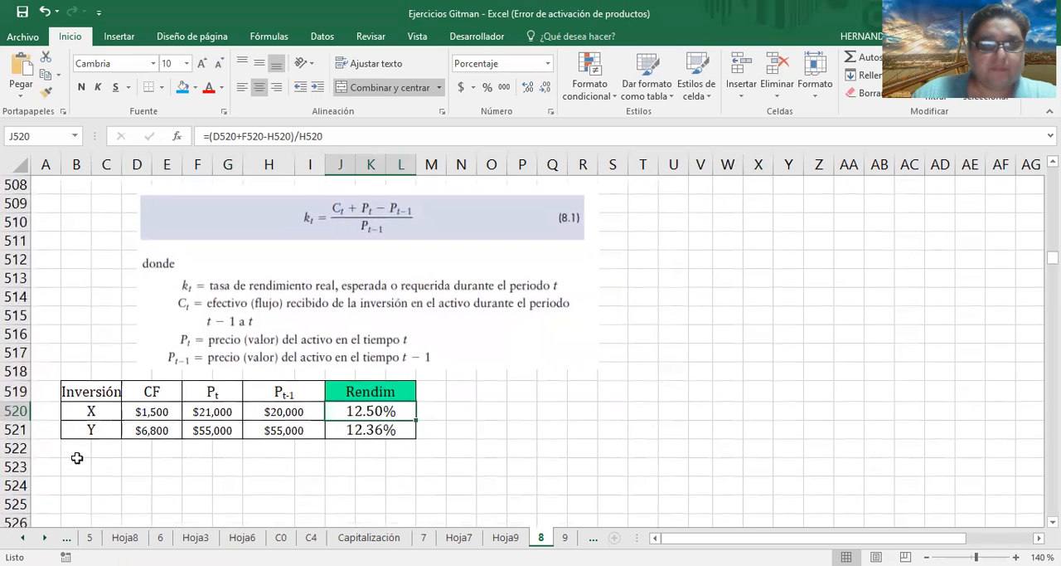
{"action": "left_click", "coordinate": [76, 460]}
{"action": "type", "text": "b"}
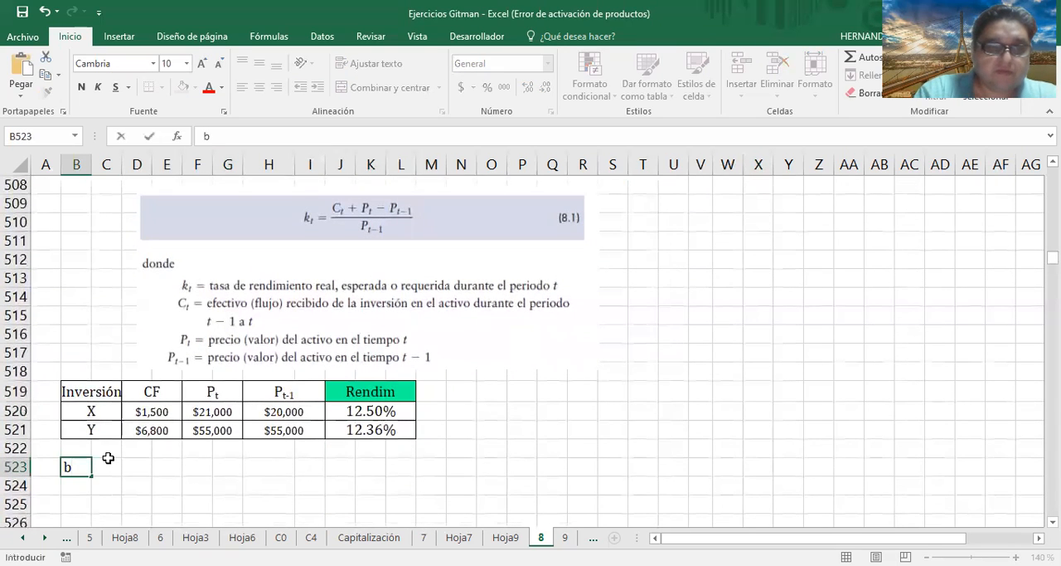
{"action": "key", "text": "Return"}
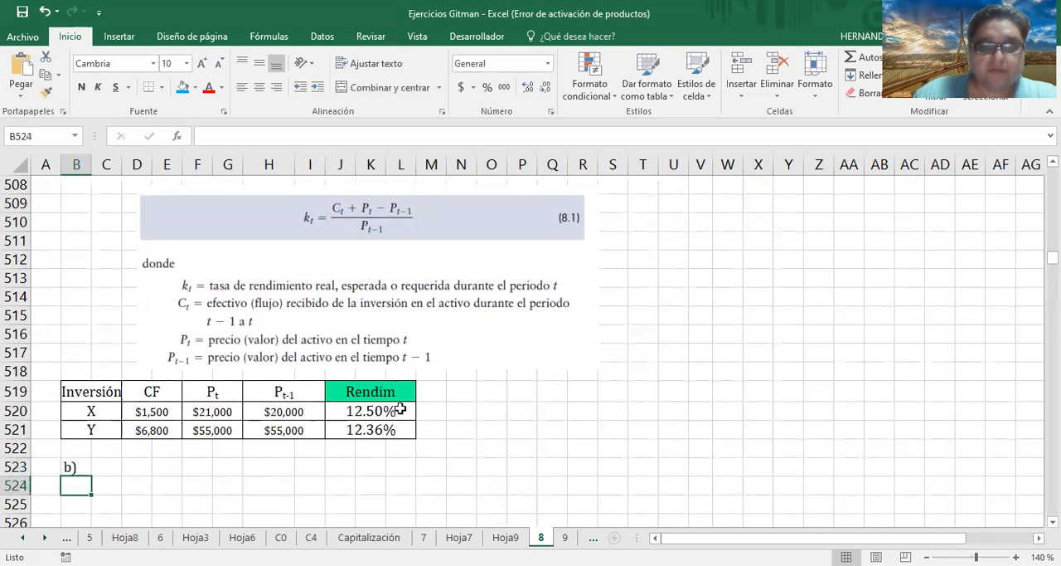
Change the Rendim header of the X and Y table to "Rendim a)"
{"action": "double_click", "coordinate": [413, 394]}
{"action": "type", "text": "("}
{"action": "key", "text": "BackSpace"}
{"action": "type", "text": "a)"}
{"action": "key", "text": "Return"}
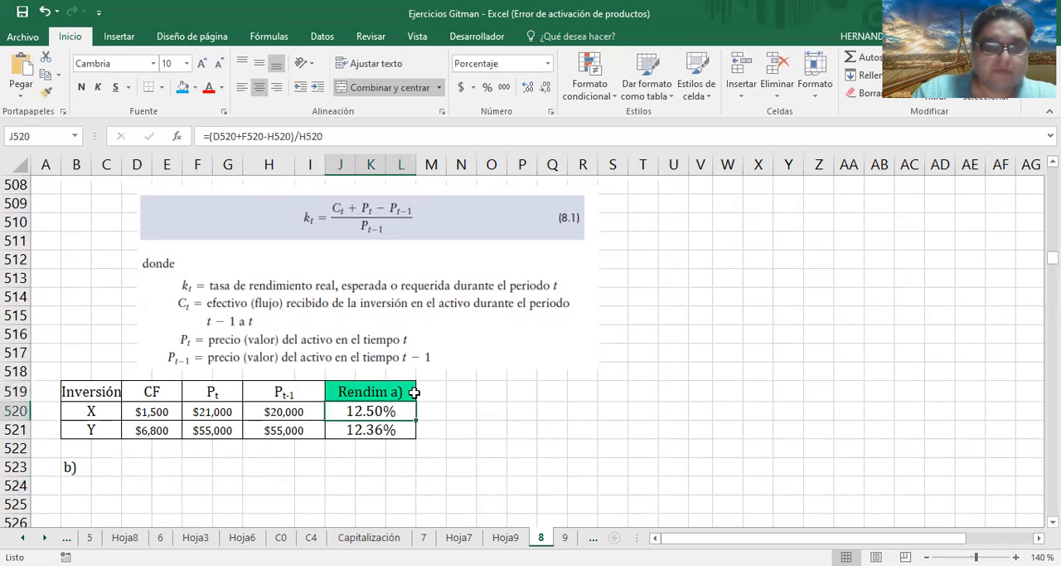
Write the part b answer in C523: "Debería recomendar la inversión X, pues es la que le genera mayor rendimiento"
{"action": "key", "text": "Down"}
{"action": "key", "text": "Down"}
{"action": "key", "text": "Down"}
{"action": "key", "text": "Left"}
{"action": "key", "text": "Left"}
{"action": "key", "text": "Left"}
{"action": "key", "text": "Down"}
{"action": "key", "text": "Left"}
{"action": "key", "text": "Left"}
{"action": "key", "text": "Left"}
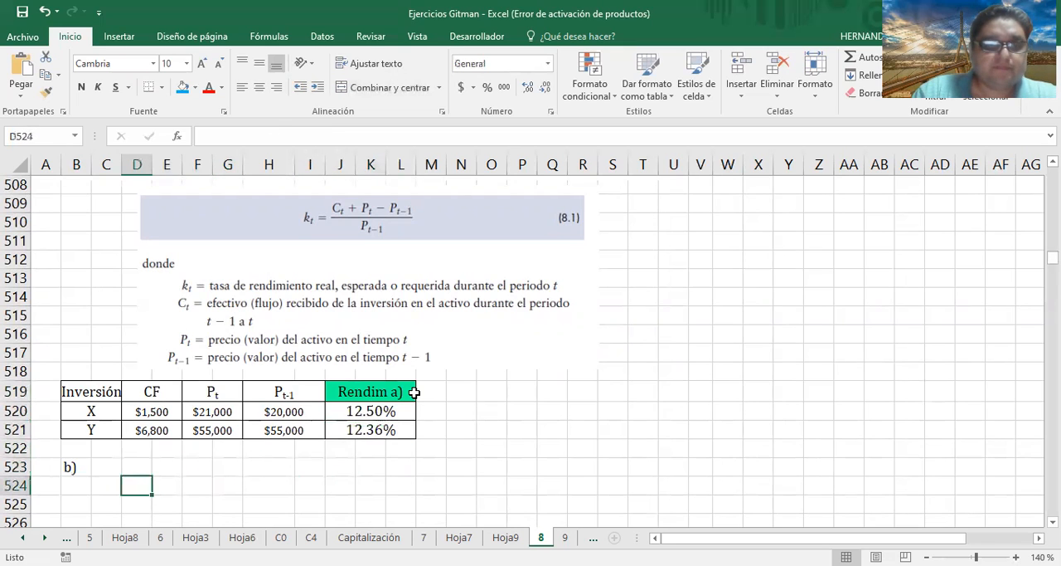
{"action": "left_click", "coordinate": [120, 467]}
{"action": "type", "text": "Debería re"}
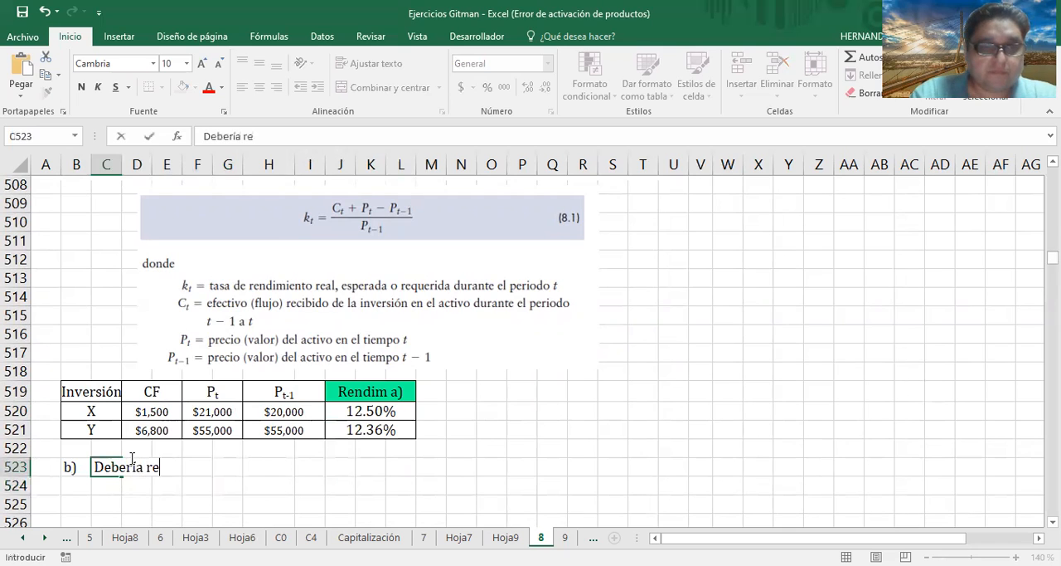
{"action": "type", "text": "comendar la inversión X, pues es la que le genera mayor rendimiento"}
{"action": "key", "text": "Return"}
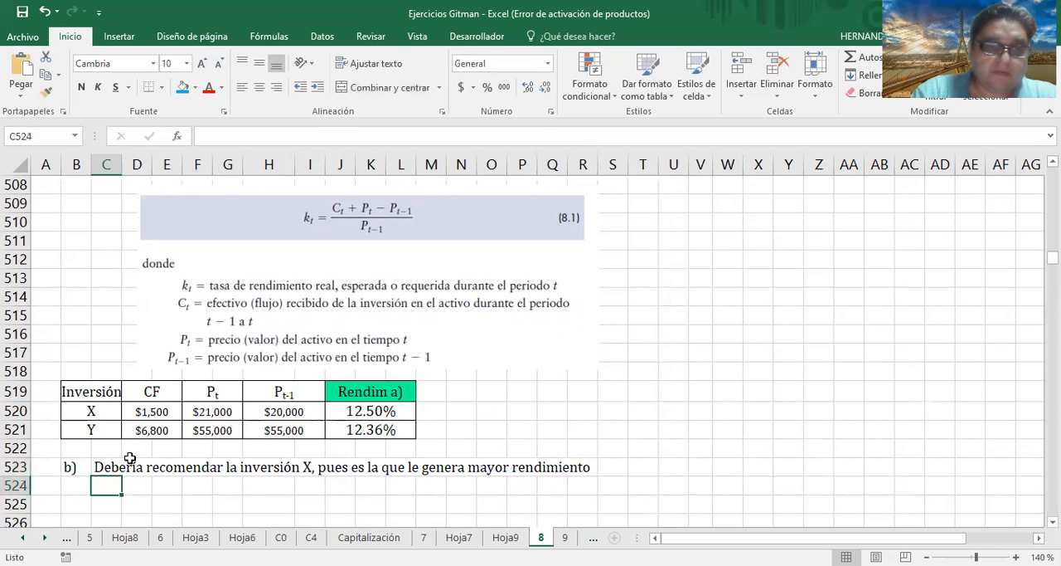
Continue the part b answer in C524 with "y de acuerdo con el texto del ejercicio, tienen el mismo riesgo."
{"action": "type", "text": "y de acuerdo con el texto del"}
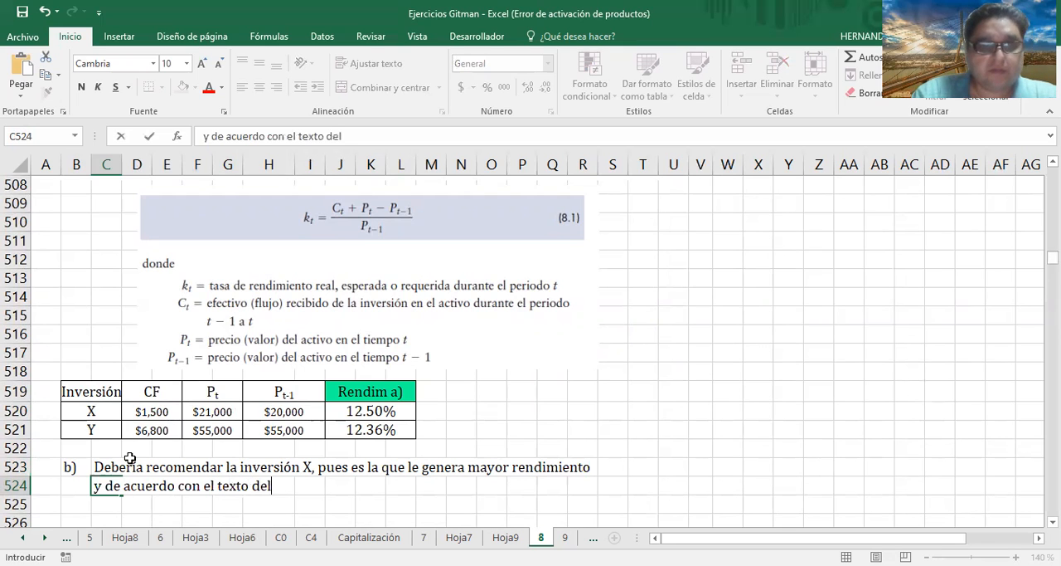
{"action": "type", "text": " ejercicio,"}
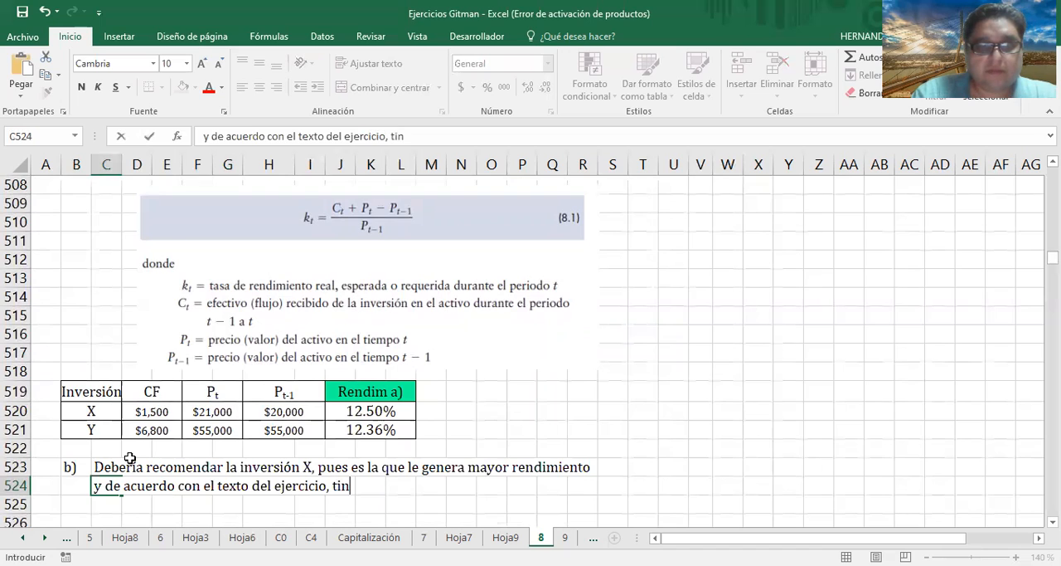
{"action": "type", "text": " tienen el mismo riesgo."}
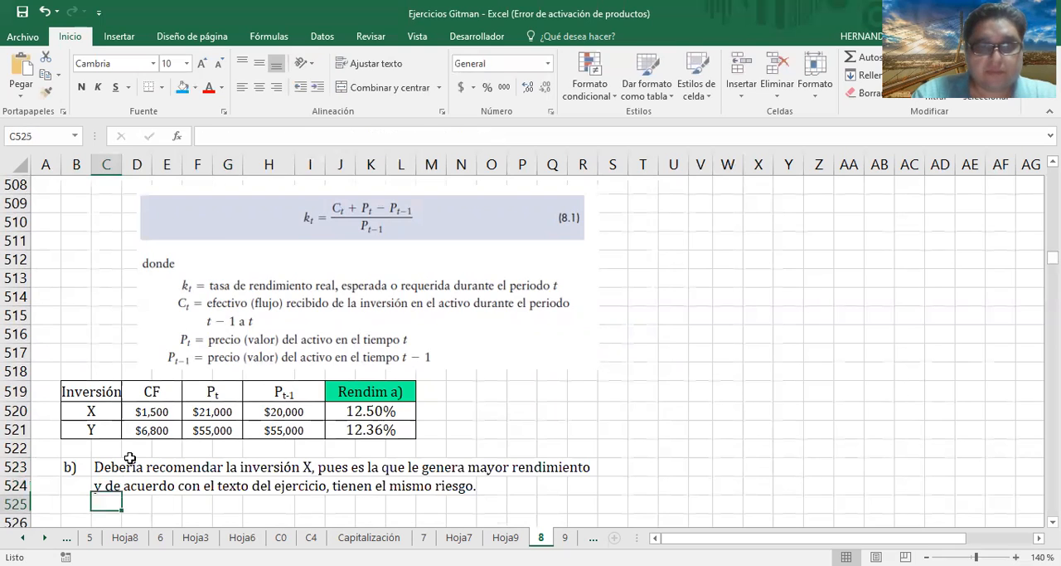
{"action": "key", "text": "Return"}
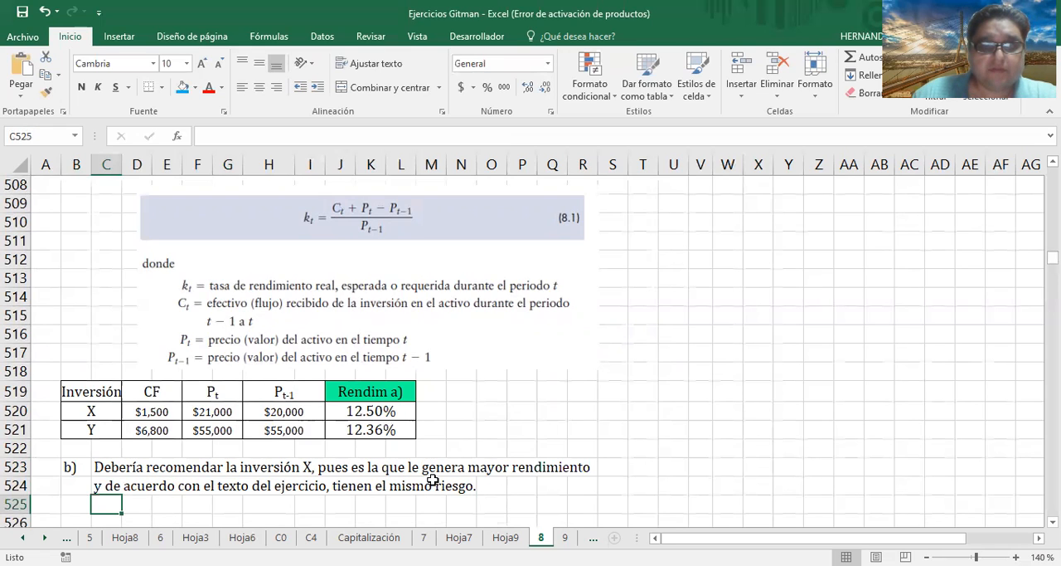
Rename the t and t-1 headers of exercise P8.2's investment table to Pt and Pt-1
{"action": "scroll", "coordinate": [435, 480], "scroll_direction": "down", "scroll_amount": 1}
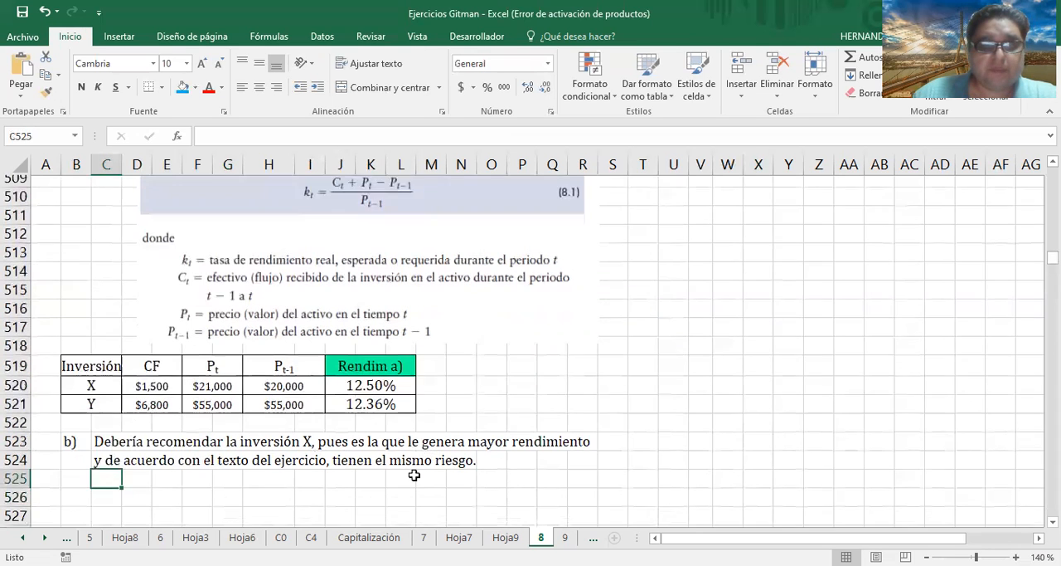
{"action": "scroll", "coordinate": [427, 478], "scroll_direction": "down", "scroll_amount": 4}
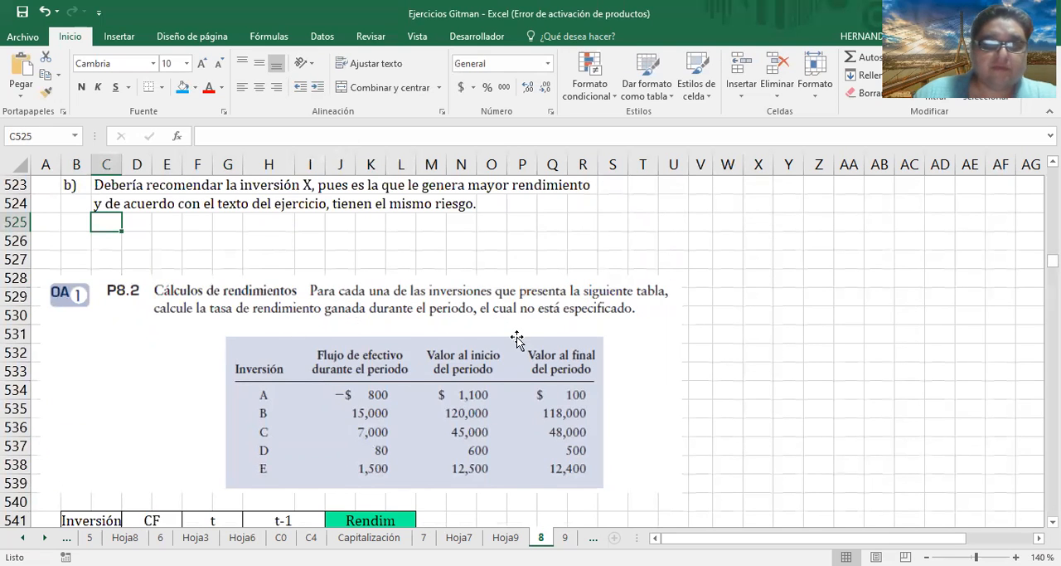
{"action": "scroll", "coordinate": [516, 339], "scroll_direction": "down", "scroll_amount": 1}
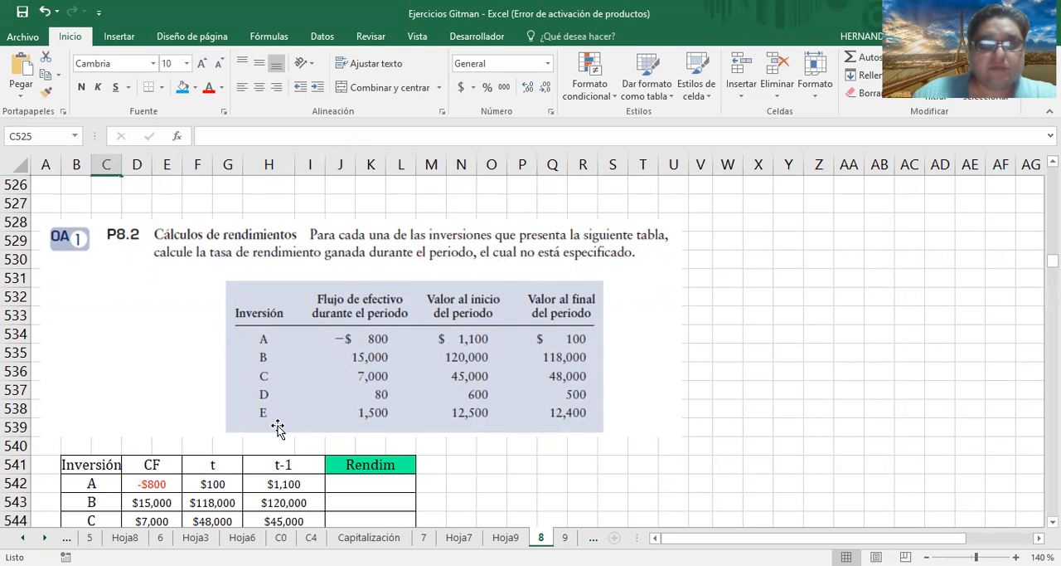
{"action": "scroll", "coordinate": [278, 427], "scroll_direction": "down", "scroll_amount": 1}
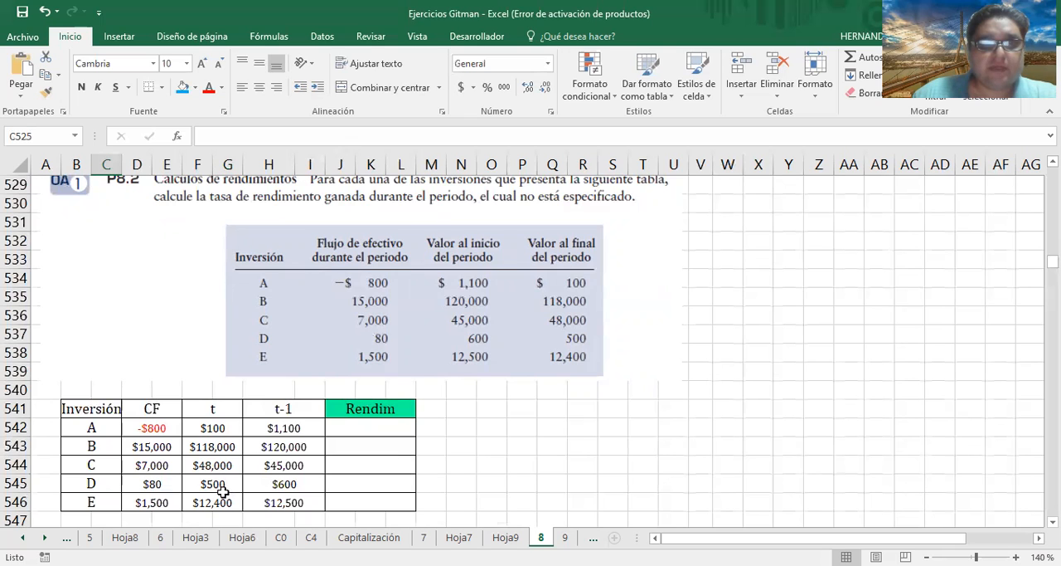
{"action": "left_click", "coordinate": [212, 407]}
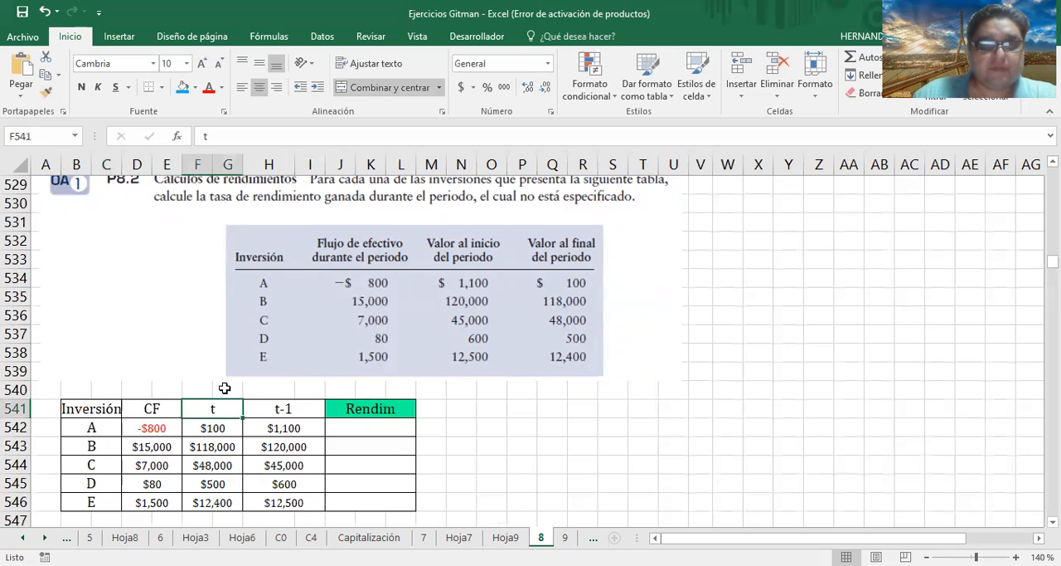
{"action": "double_click", "coordinate": [221, 400]}
{"action": "type", "text": "P"}
{"action": "key", "text": "Return"}
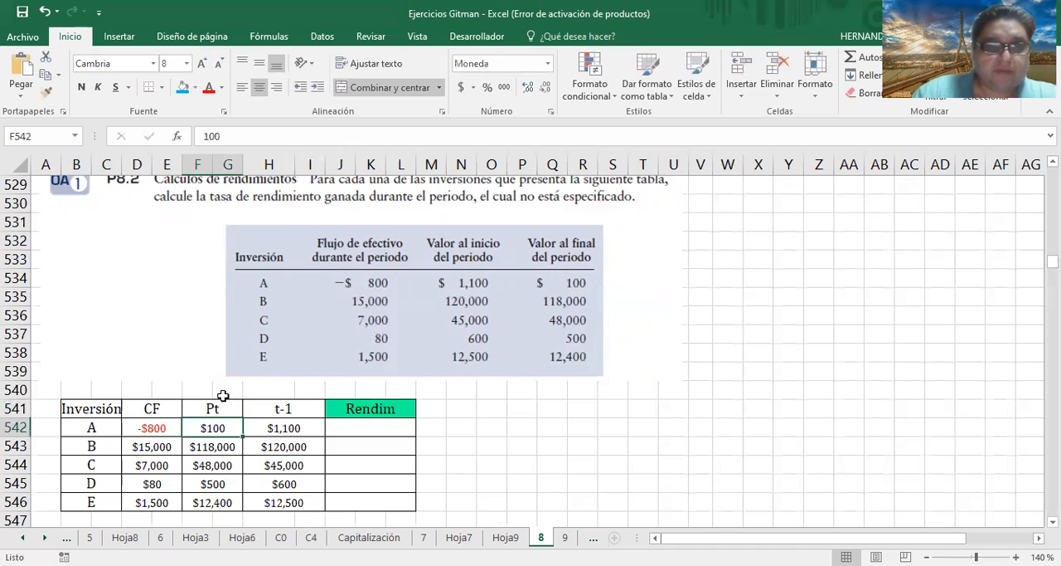
{"action": "left_click", "coordinate": [292, 411]}
{"action": "double_click", "coordinate": [293, 412]}
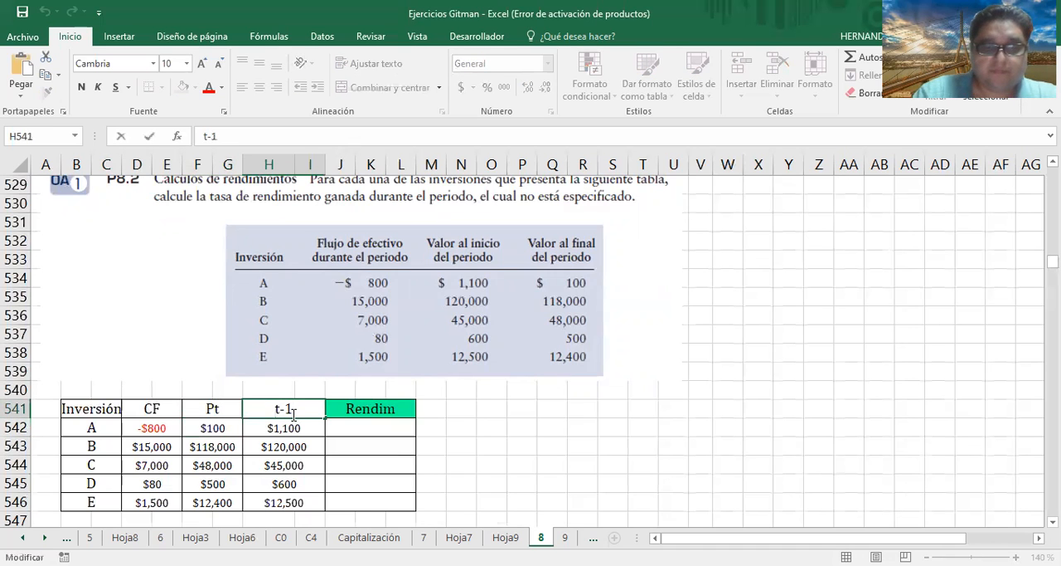
{"action": "type", "text": "P"}
{"action": "key", "text": "Return"}
Format the "t-1" part of the Pt-1 header in the P8.2 table as subscript
{"action": "left_click", "coordinate": [292, 413]}
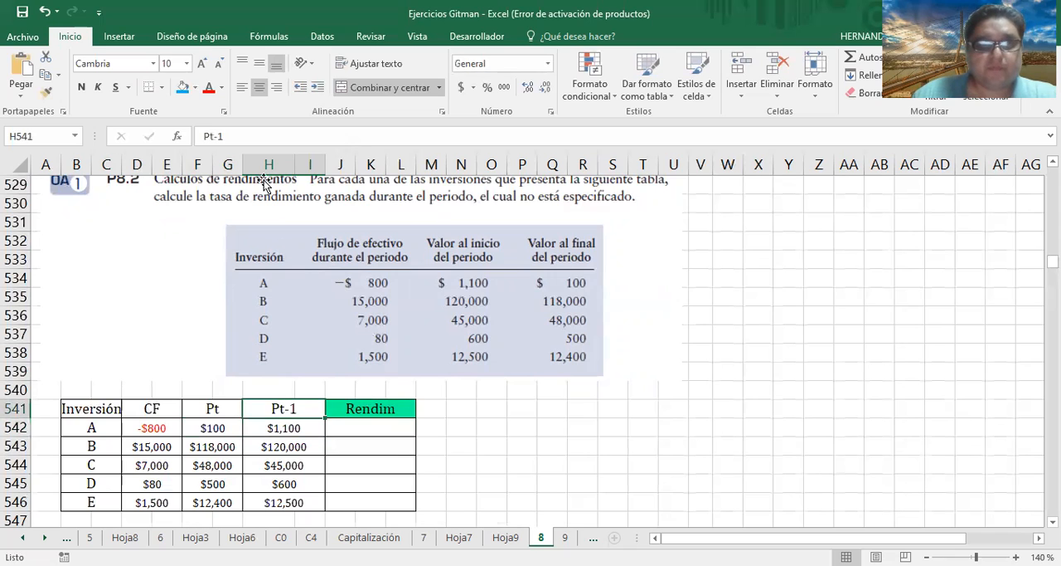
{"action": "left_click_drag", "start_coordinate": [206, 136], "coordinate": [222, 136]}
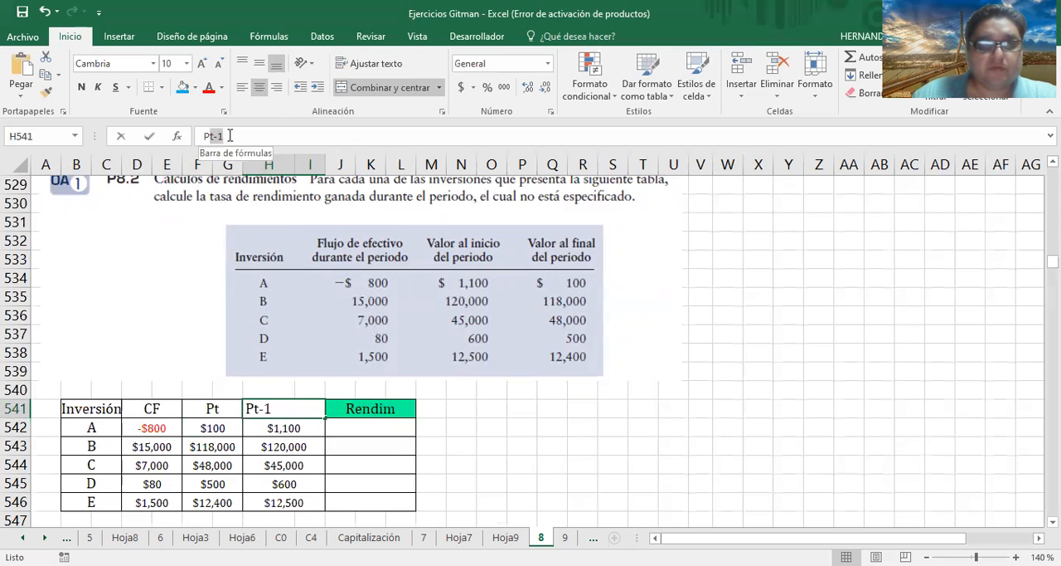
{"action": "key", "text": "shift+F10"}
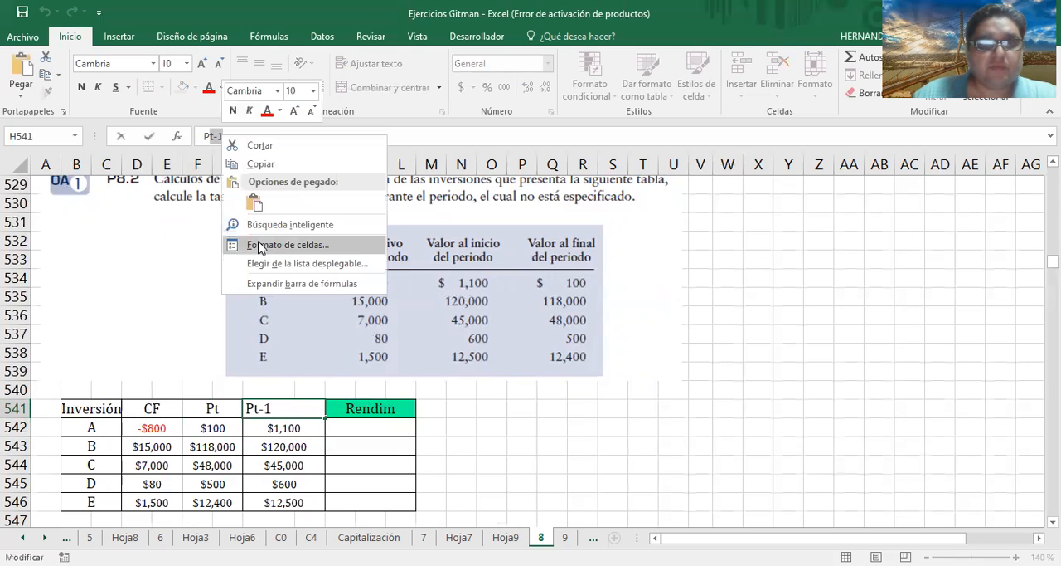
{"action": "left_click", "coordinate": [260, 245]}
{"action": "left_click", "coordinate": [91, 281]}
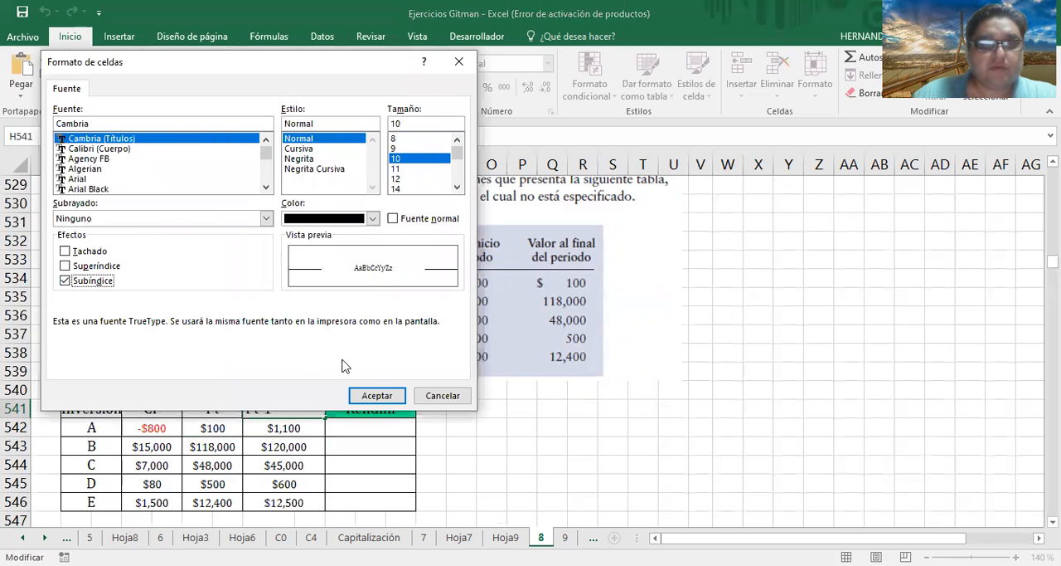
{"action": "left_click", "coordinate": [375, 395]}
Format the "t" in the Pt header of the P8.2 table as subscript
{"action": "left_click", "coordinate": [213, 409]}
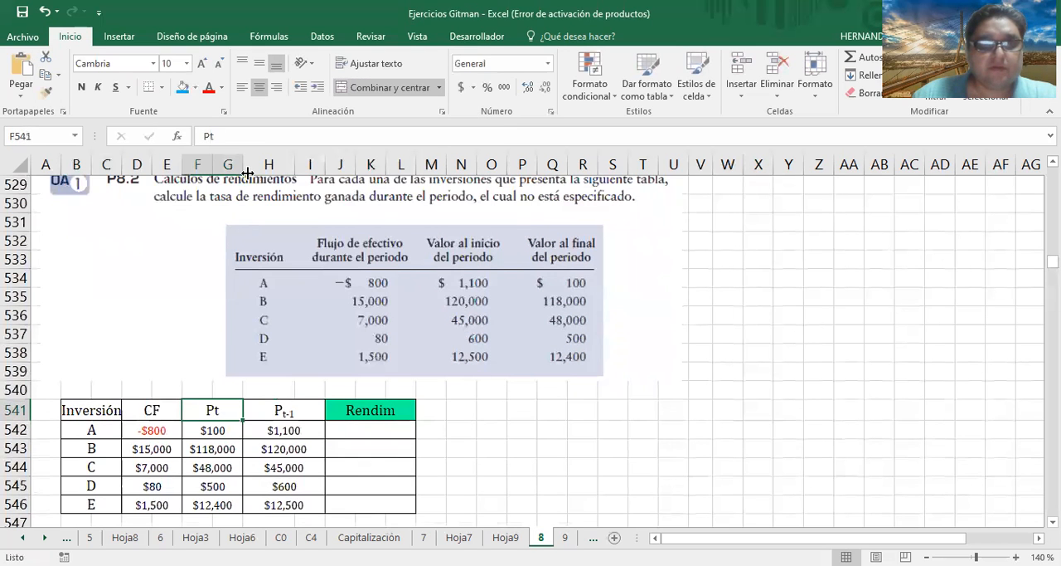
{"action": "left_click", "coordinate": [213, 137]}
{"action": "right_click", "coordinate": [213, 139]}
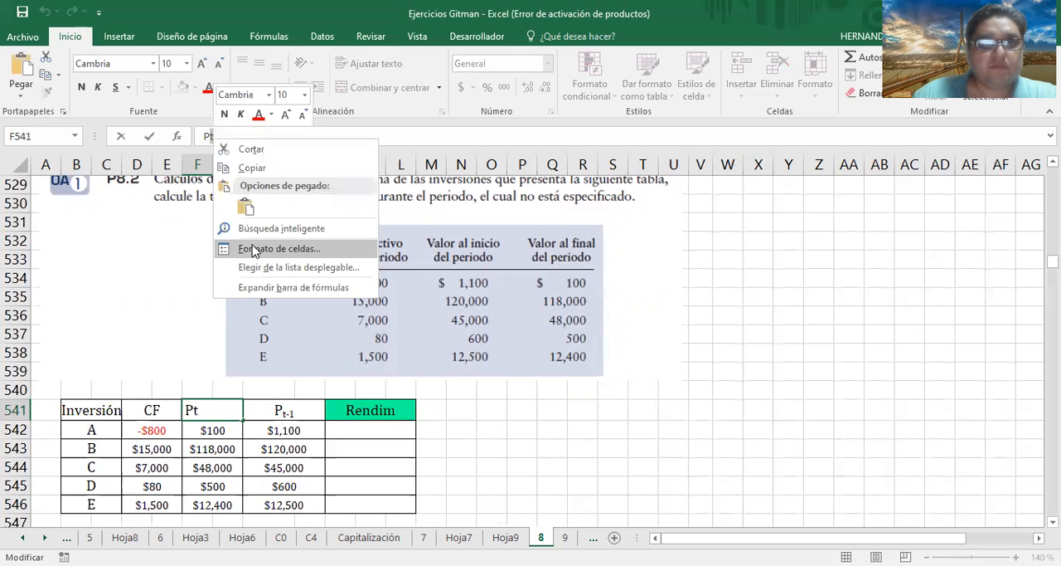
{"action": "left_click", "coordinate": [255, 249]}
{"action": "left_click", "coordinate": [83, 283]}
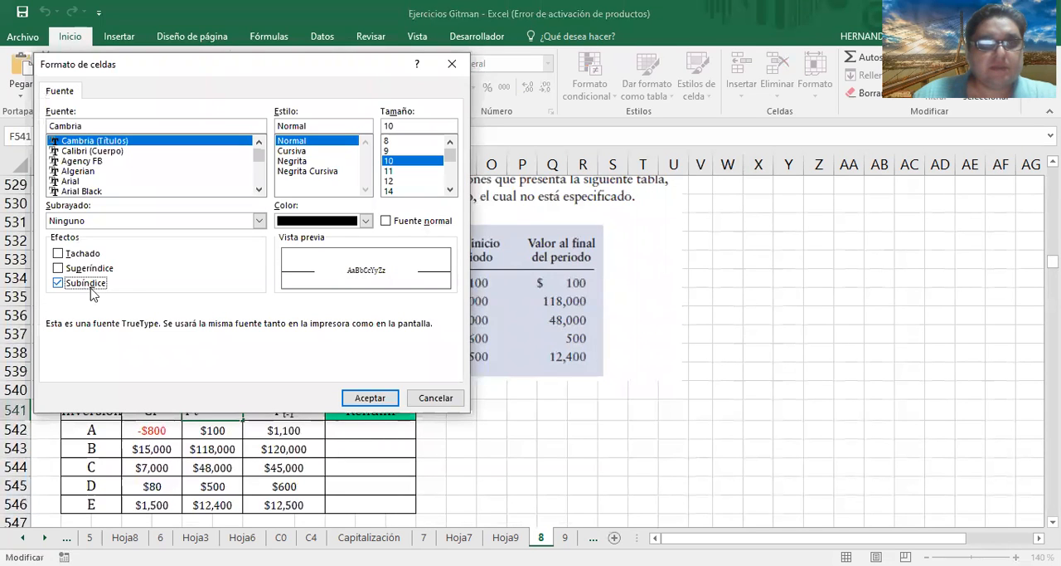
{"action": "left_click", "coordinate": [370, 397]}
Examine rate-of-return formula 8.1 and the solved P8.1 table as reference for investment A's return in P8.2
{"action": "left_click", "coordinate": [361, 431]}
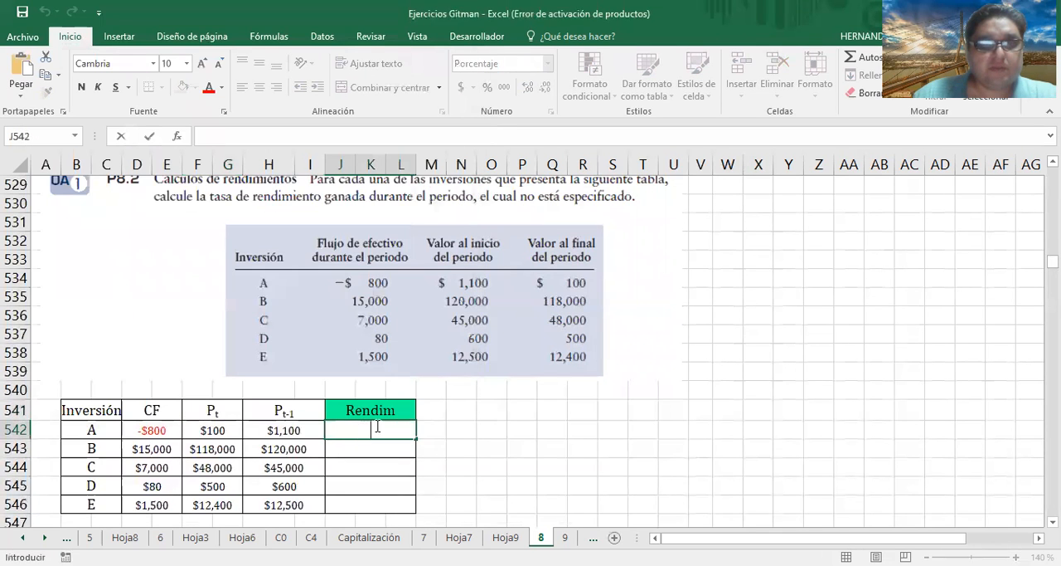
{"action": "left_click", "coordinate": [440, 412]}
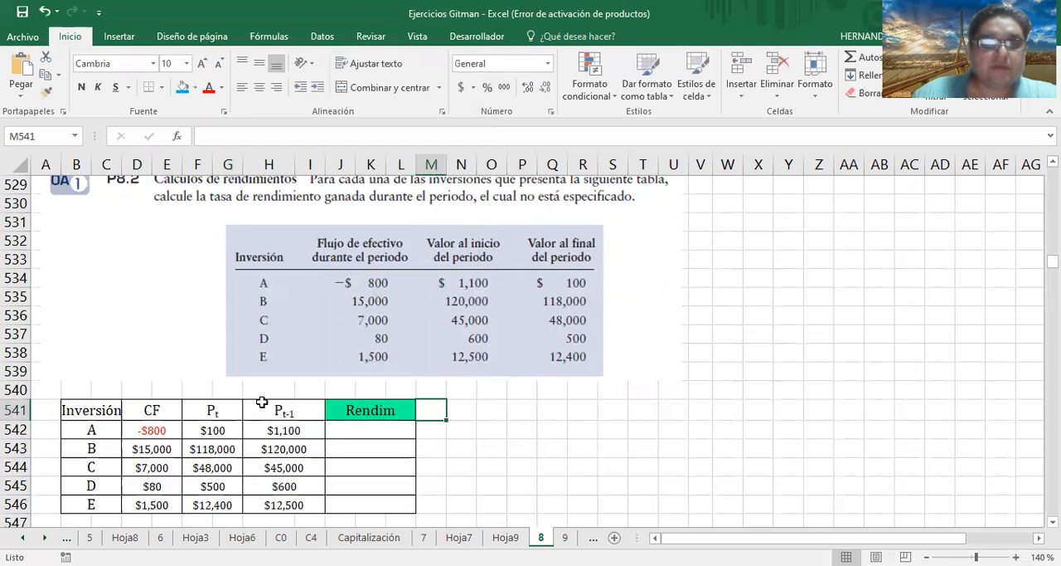
{"action": "left_click", "coordinate": [348, 428]}
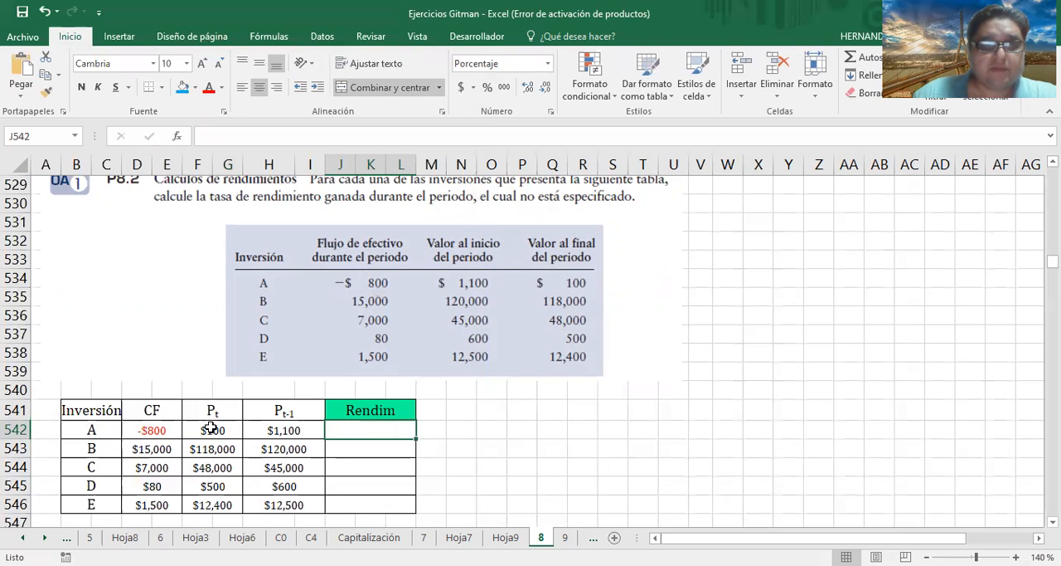
{"action": "scroll", "coordinate": [243, 401], "scroll_direction": "up", "scroll_amount": 5}
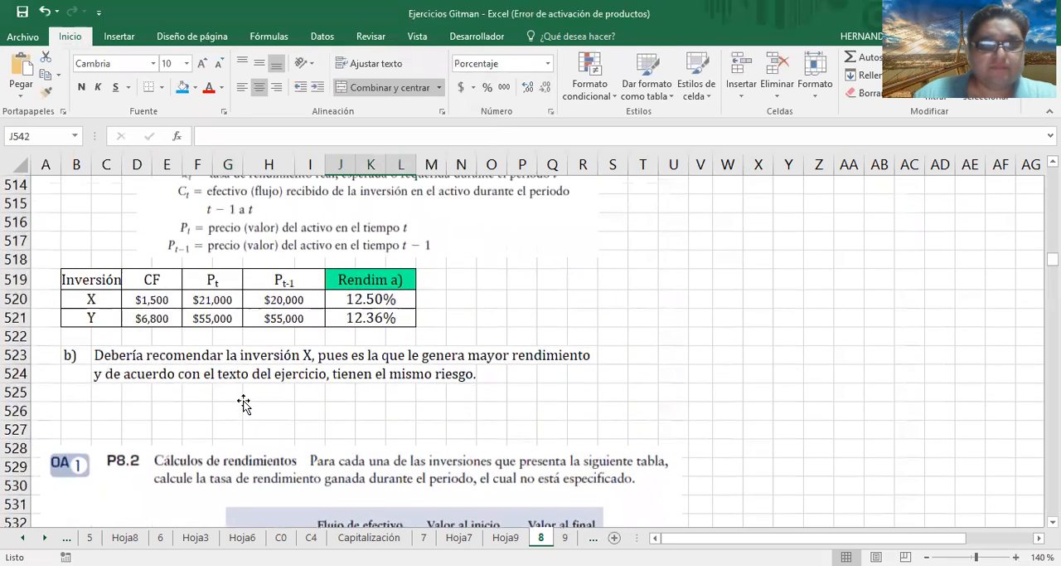
{"action": "scroll", "coordinate": [243, 404], "scroll_direction": "down", "scroll_amount": 4}
{"action": "scroll", "coordinate": [243, 403], "scroll_direction": "up", "scroll_amount": 1}
{"action": "scroll", "coordinate": [243, 403], "scroll_direction": "down", "scroll_amount": 1}
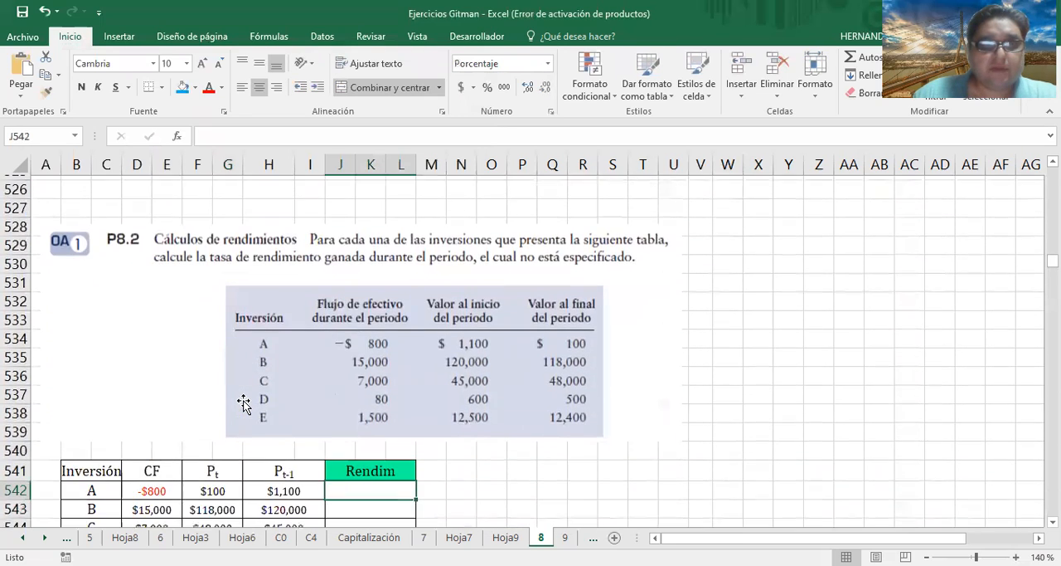
{"action": "scroll", "coordinate": [243, 403], "scroll_direction": "up", "scroll_amount": 6}
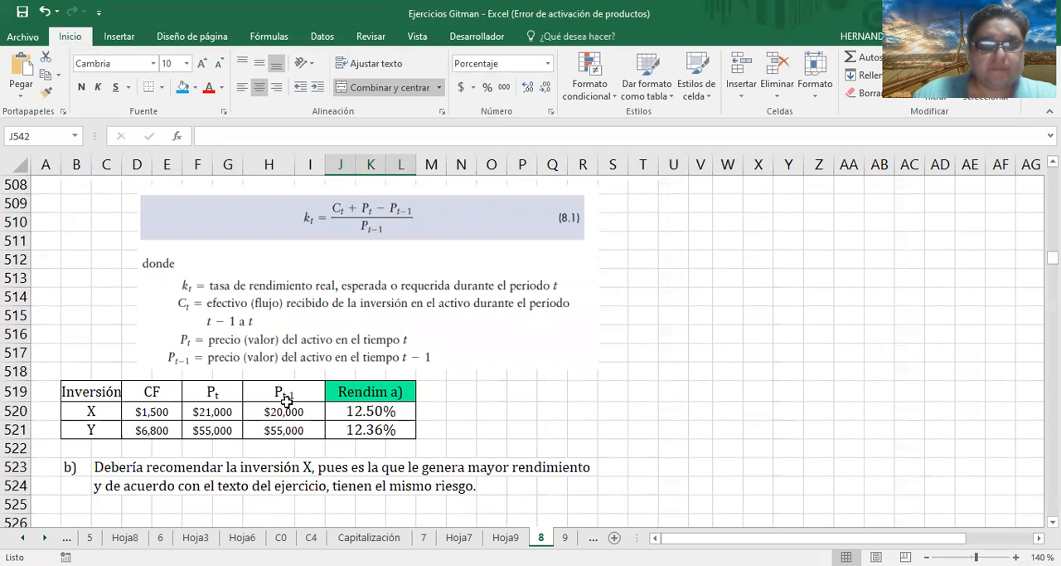
{"action": "scroll", "coordinate": [292, 413], "scroll_direction": "down", "scroll_amount": 7}
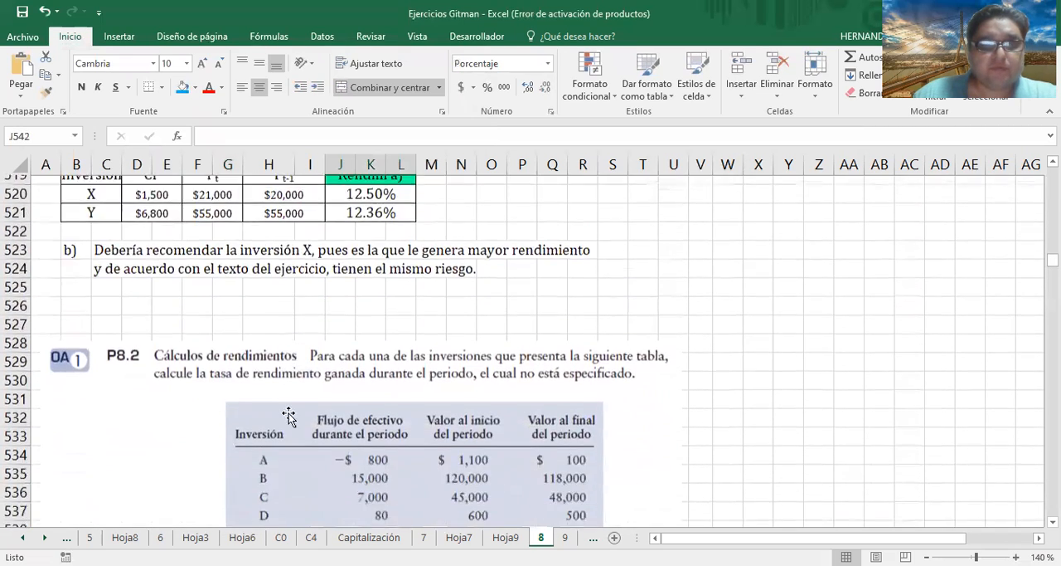
{"action": "scroll", "coordinate": [323, 424], "scroll_direction": "up", "scroll_amount": 4}
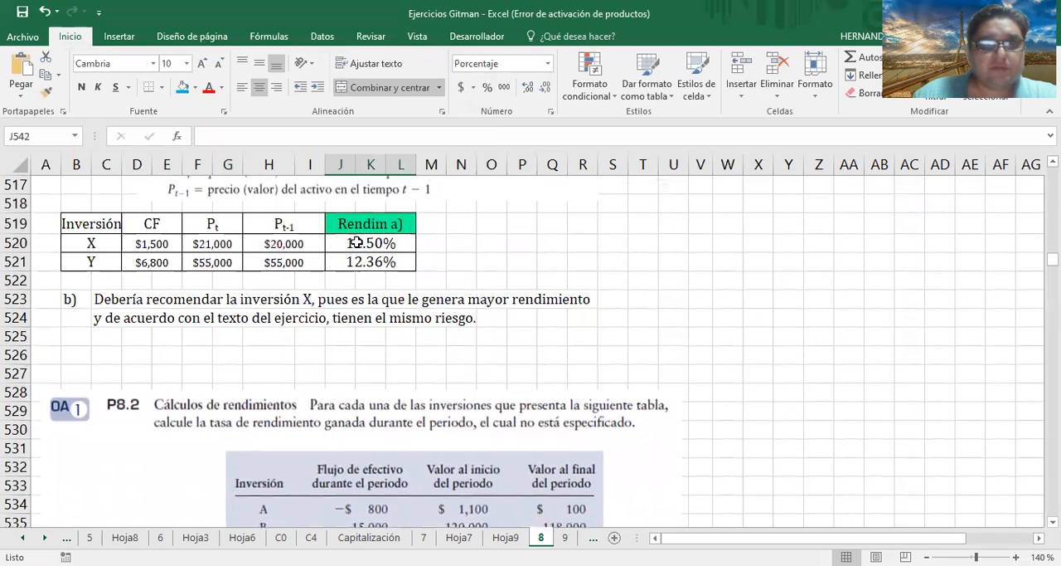
Copy investment X's return formula from J520 to J542 for investment A and check its cell references
{"action": "left_click", "coordinate": [355, 242]}
{"action": "left_click", "coordinate": [47, 78]}
{"action": "scroll", "coordinate": [348, 298], "scroll_direction": "down", "scroll_amount": 5}
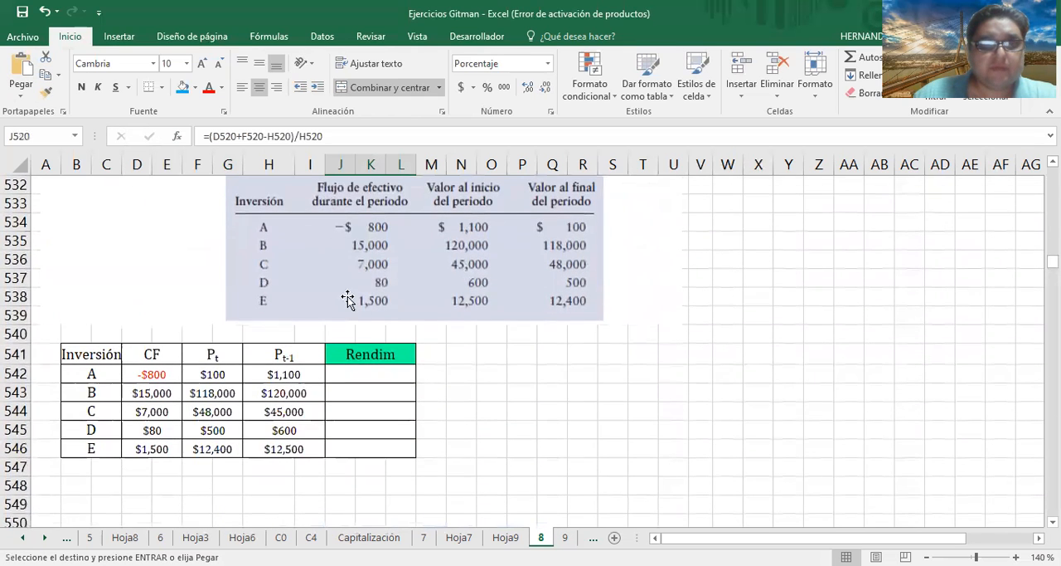
{"action": "left_click", "coordinate": [370, 374]}
{"action": "left_click", "coordinate": [21, 73]}
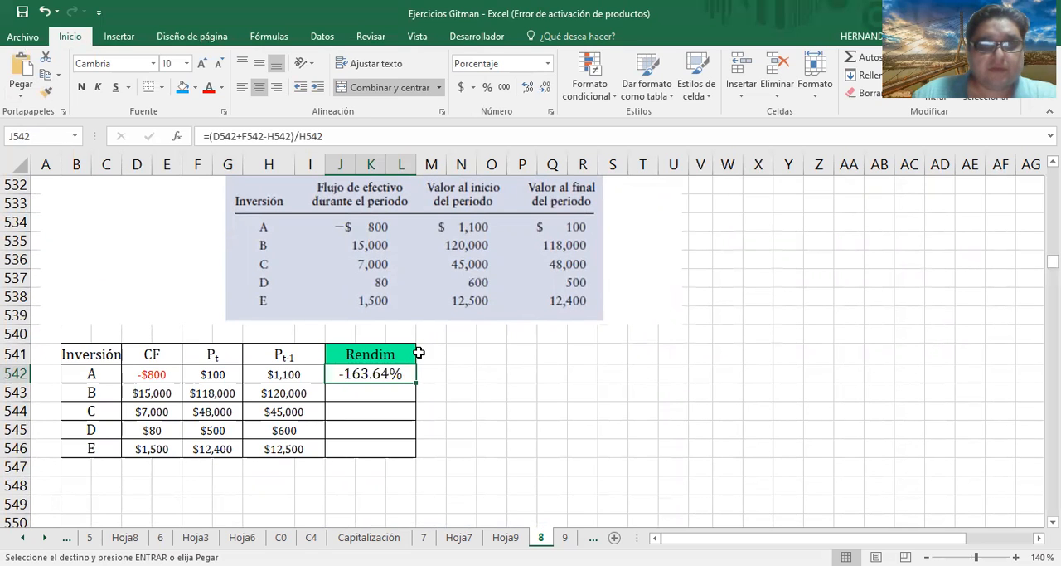
{"action": "key", "text": "F2"}
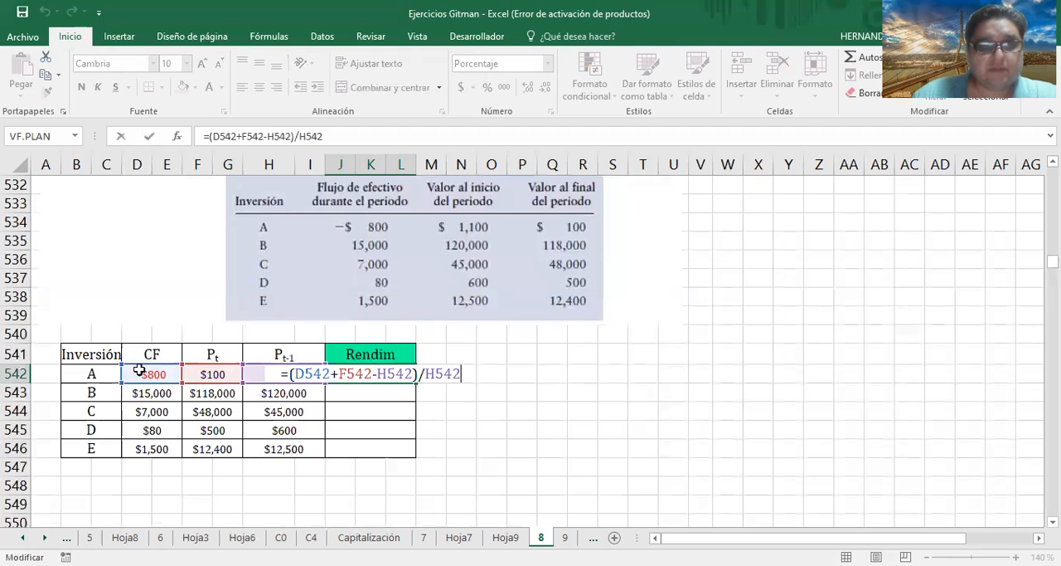
{"action": "key", "text": "ctrl+Return"}
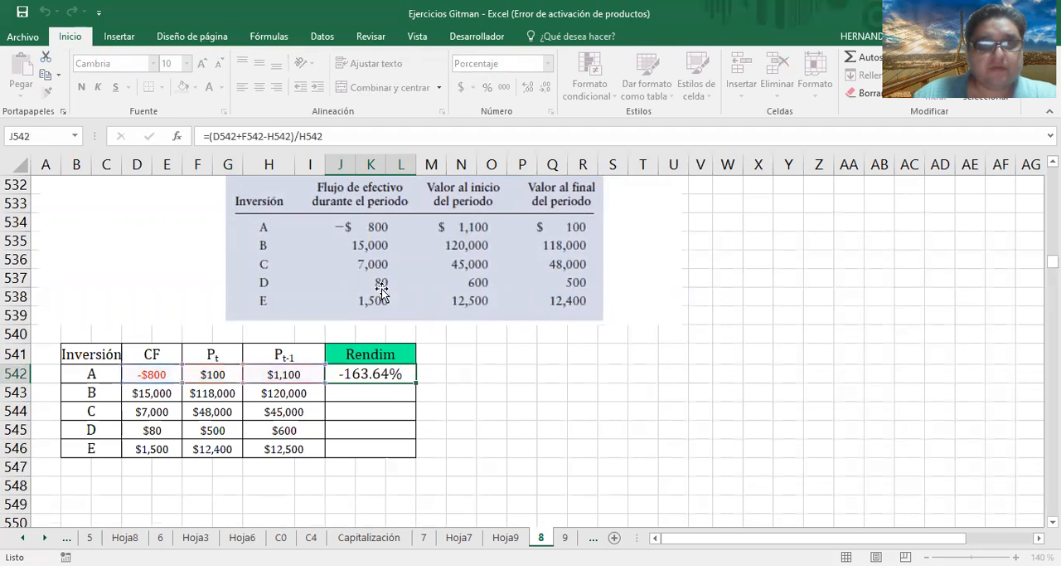
Copy the J520 return formula into J542 again and fill it down to J546 for investments B to E
{"action": "scroll", "coordinate": [374, 332], "scroll_direction": "up", "scroll_amount": 6}
{"action": "scroll", "coordinate": [407, 261], "scroll_direction": "up", "scroll_amount": 1}
{"action": "left_click", "coordinate": [391, 354]}
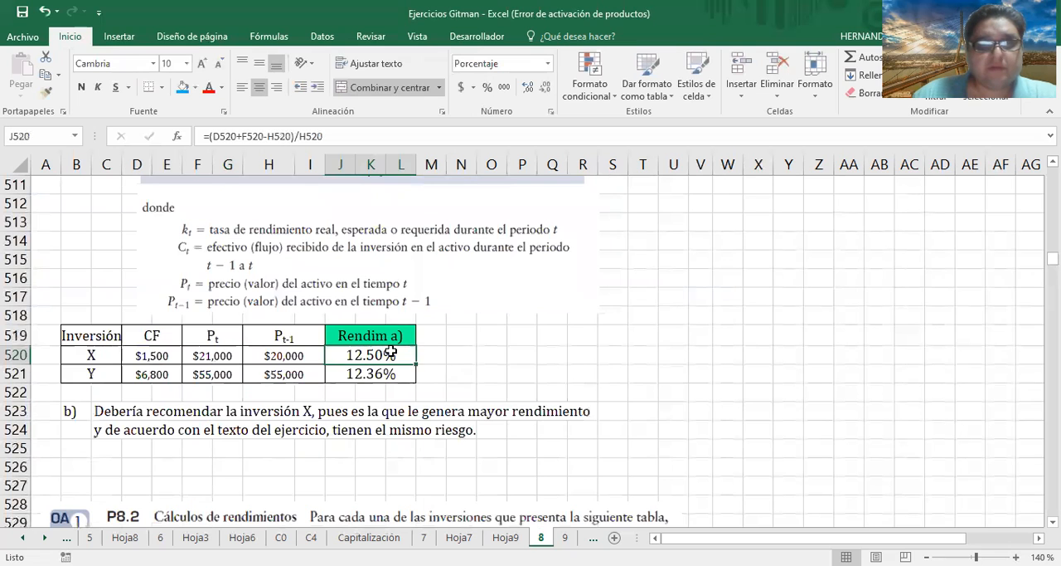
{"action": "left_click", "coordinate": [47, 74]}
{"action": "scroll", "coordinate": [307, 289], "scroll_direction": "down", "scroll_amount": 5}
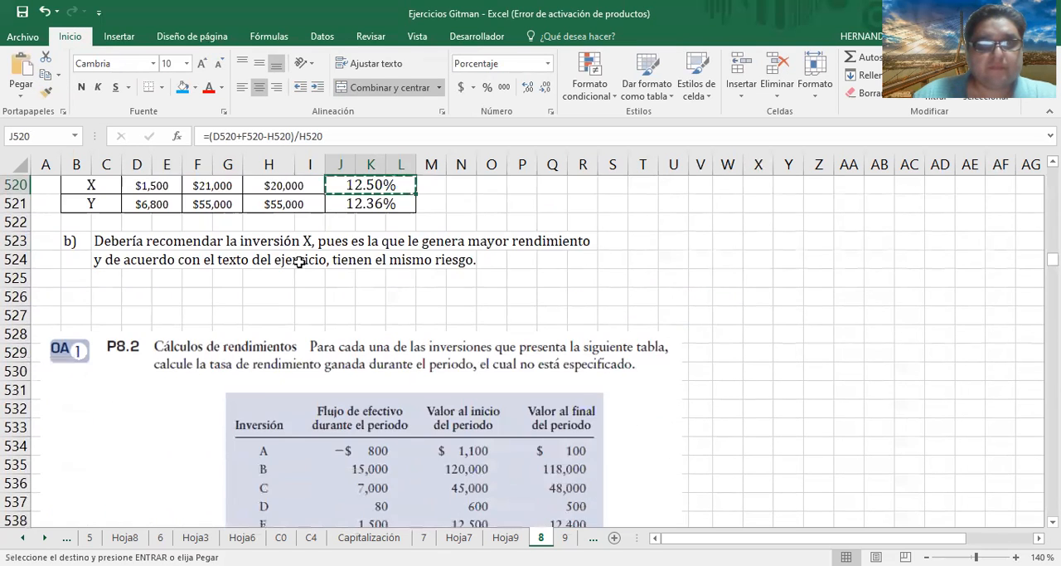
{"action": "scroll", "coordinate": [307, 288], "scroll_direction": "down", "scroll_amount": 2}
{"action": "left_click", "coordinate": [369, 374]}
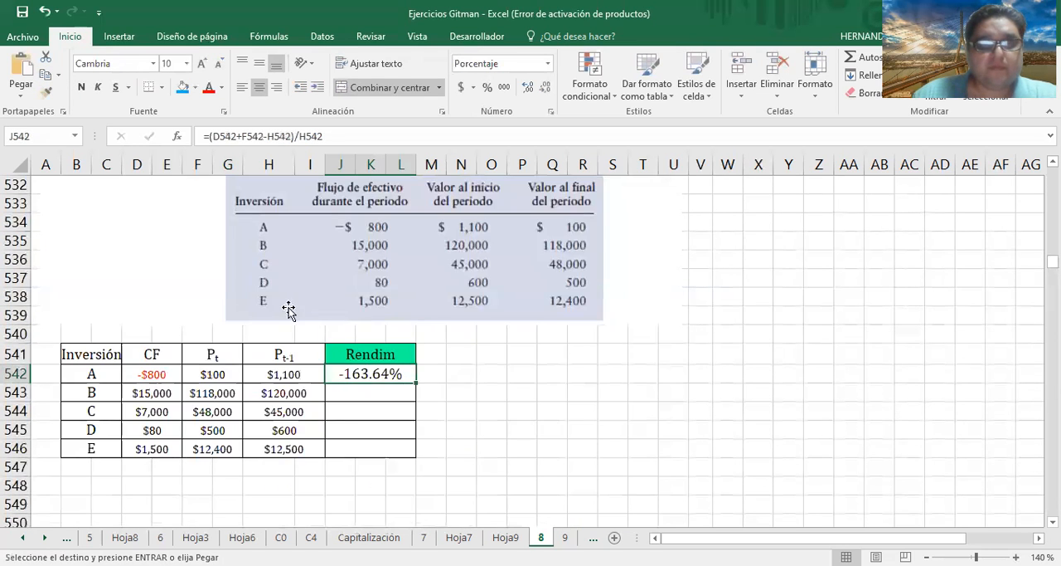
{"action": "left_click", "coordinate": [19, 73]}
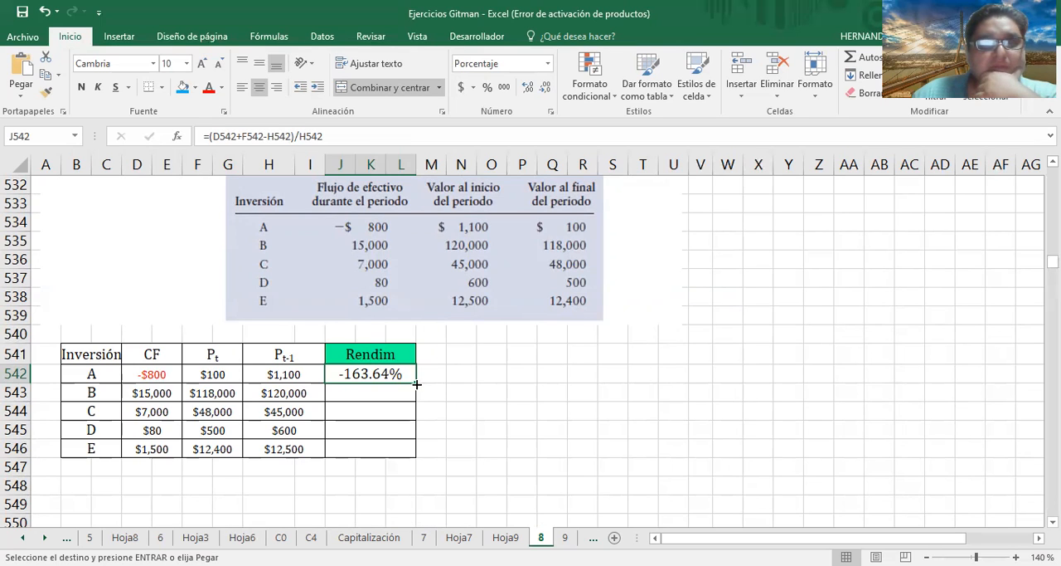
{"action": "left_click_drag", "start_coordinate": [416, 384], "coordinate": [415, 454]}
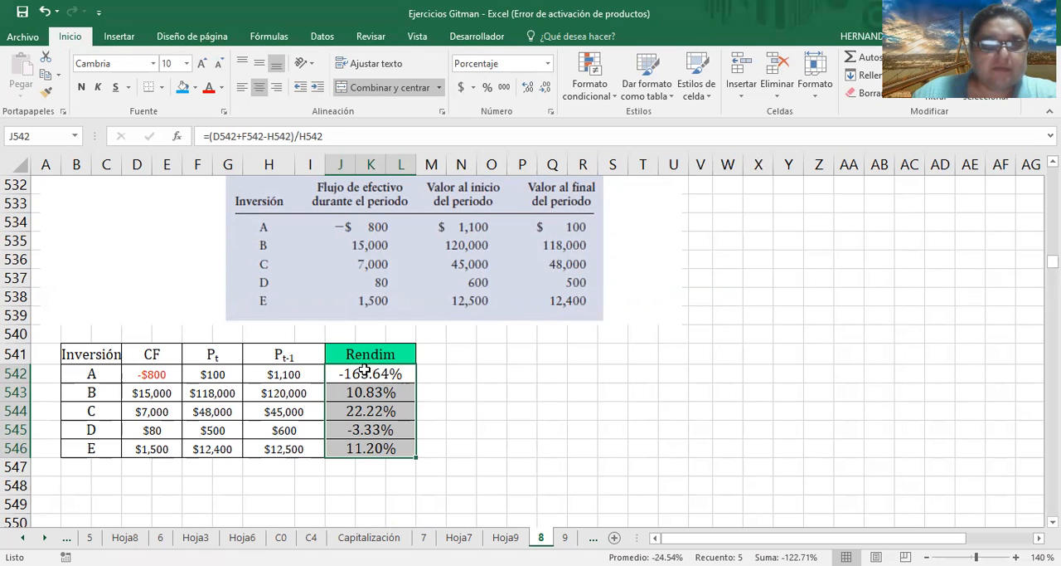
Highlight investment C's return in J544 with a bright cyan fill
{"action": "left_click", "coordinate": [375, 409]}
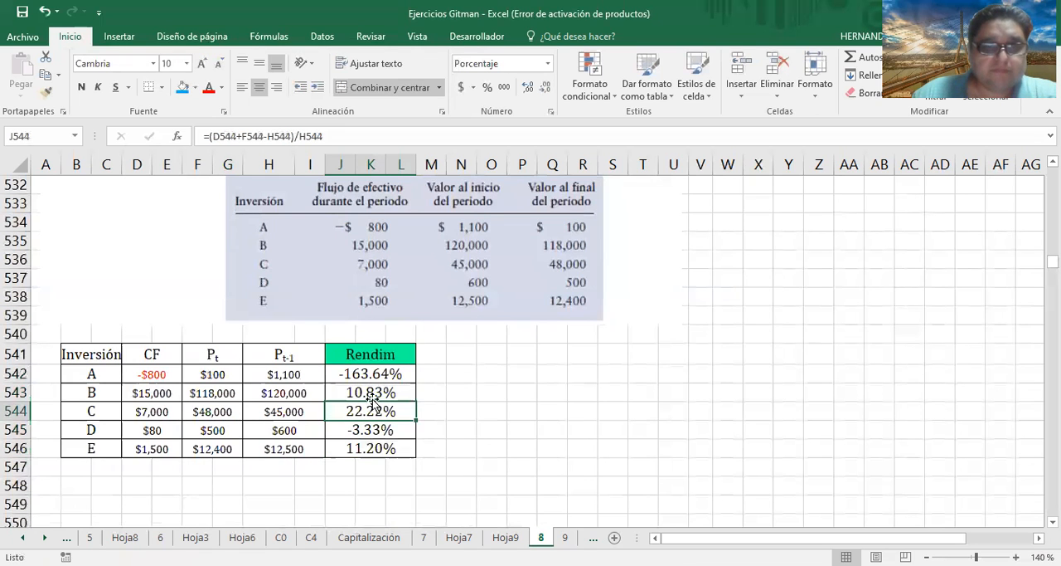
{"action": "left_click", "coordinate": [195, 87]}
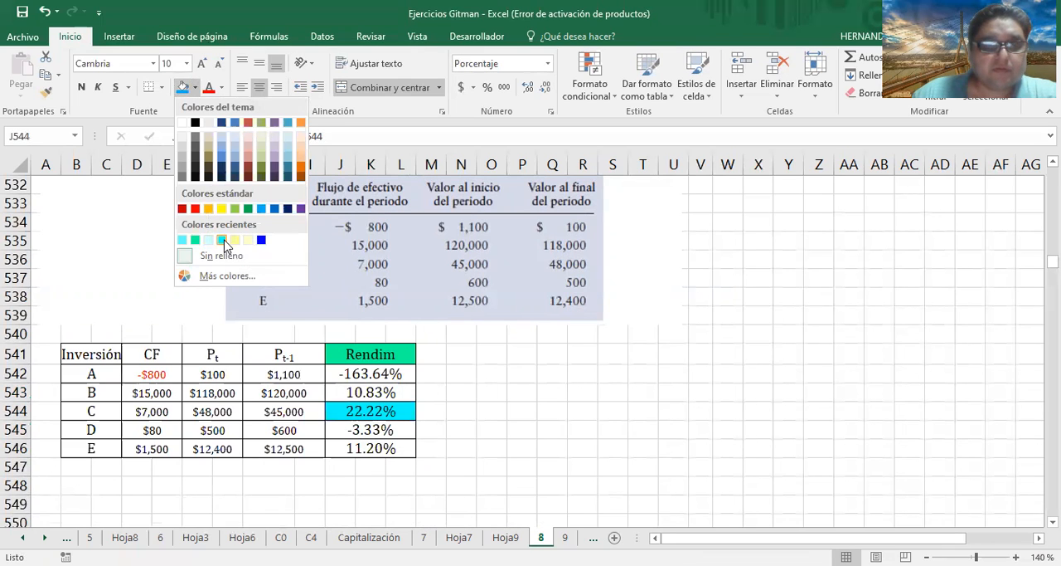
{"action": "left_click", "coordinate": [221, 240]}
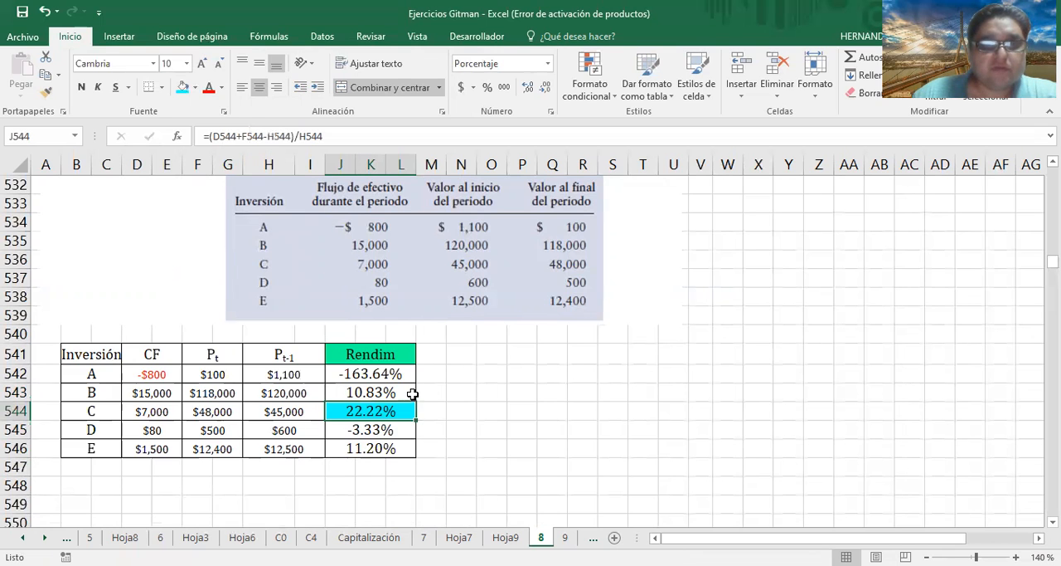
Review the P8.2 exercise statement and source data against the calculated returns of investments A to E
{"action": "scroll", "coordinate": [422, 374], "scroll_direction": "up", "scroll_amount": 2}
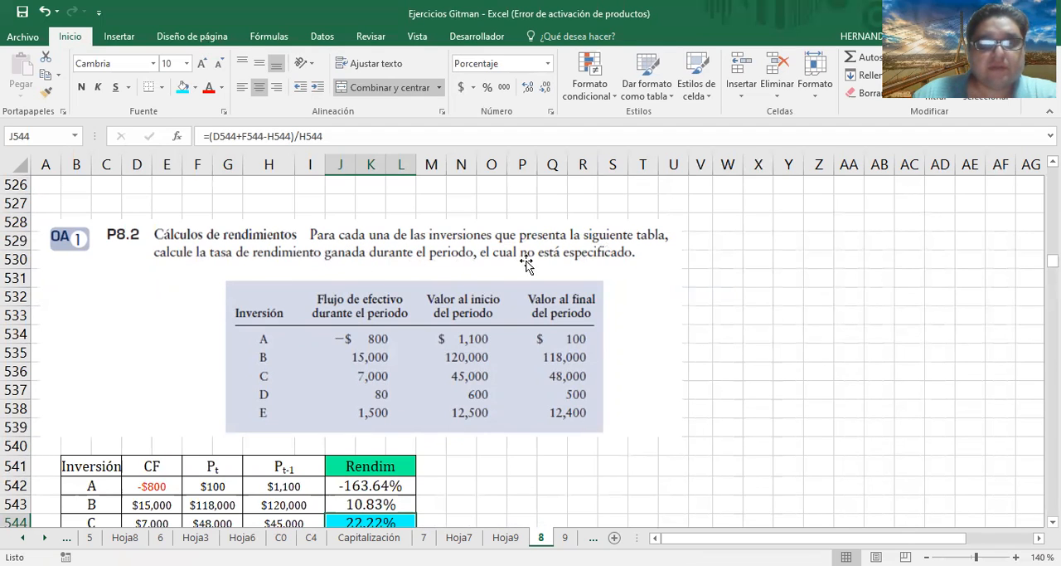
{"action": "scroll", "coordinate": [395, 282], "scroll_direction": "down", "scroll_amount": 2}
{"action": "scroll", "coordinate": [360, 300], "scroll_direction": "up", "scroll_amount": 1}
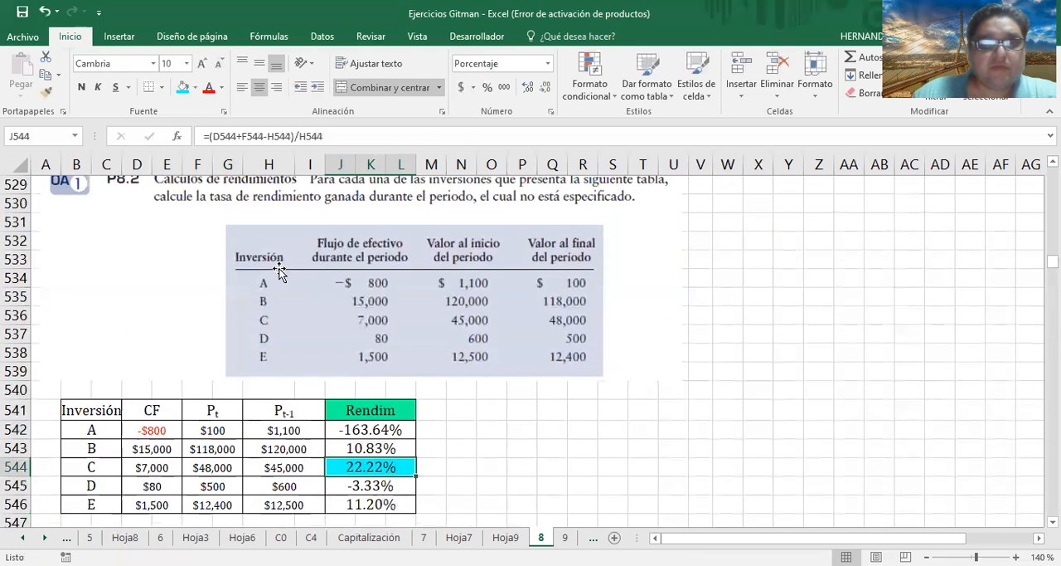
{"action": "scroll", "coordinate": [362, 258], "scroll_direction": "down", "scroll_amount": 1}
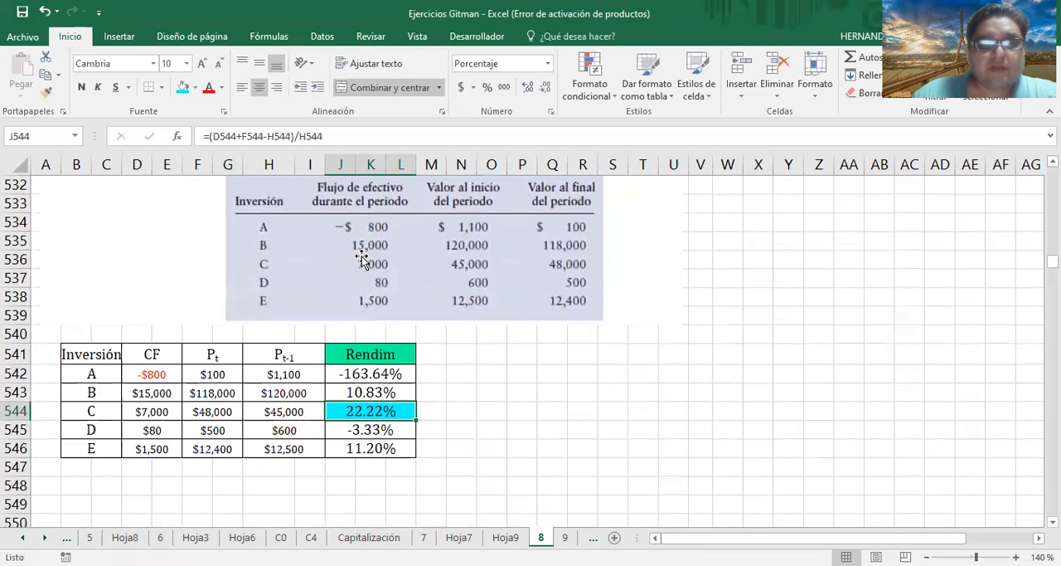
{"action": "scroll", "coordinate": [362, 258], "scroll_direction": "up", "scroll_amount": 1}
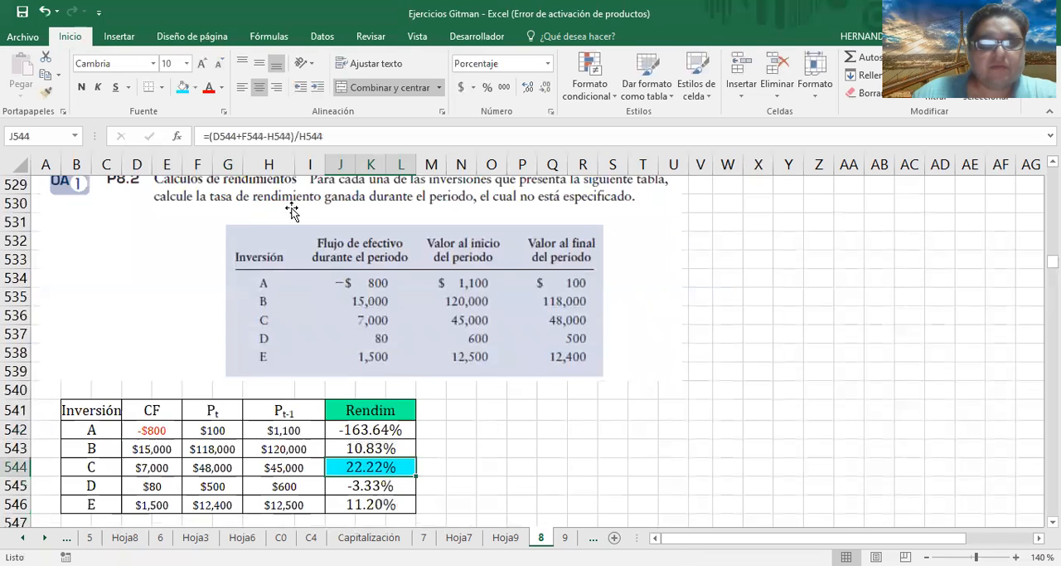
{"action": "scroll", "coordinate": [369, 302], "scroll_direction": "down", "scroll_amount": 1}
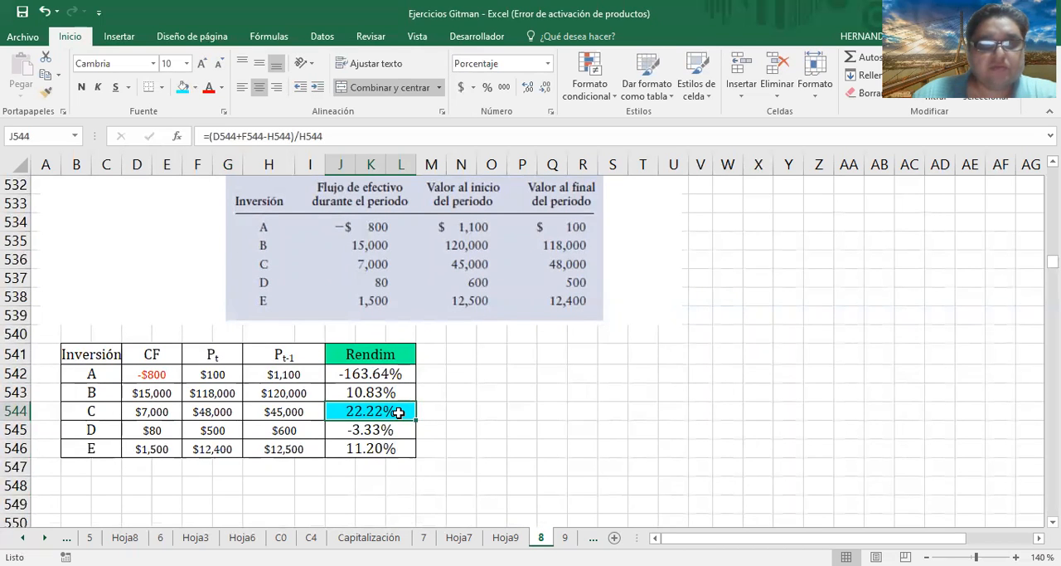
{"action": "scroll", "coordinate": [310, 170], "scroll_direction": "up", "scroll_amount": 1}
{"action": "scroll", "coordinate": [285, 243], "scroll_direction": "down", "scroll_amount": 2}
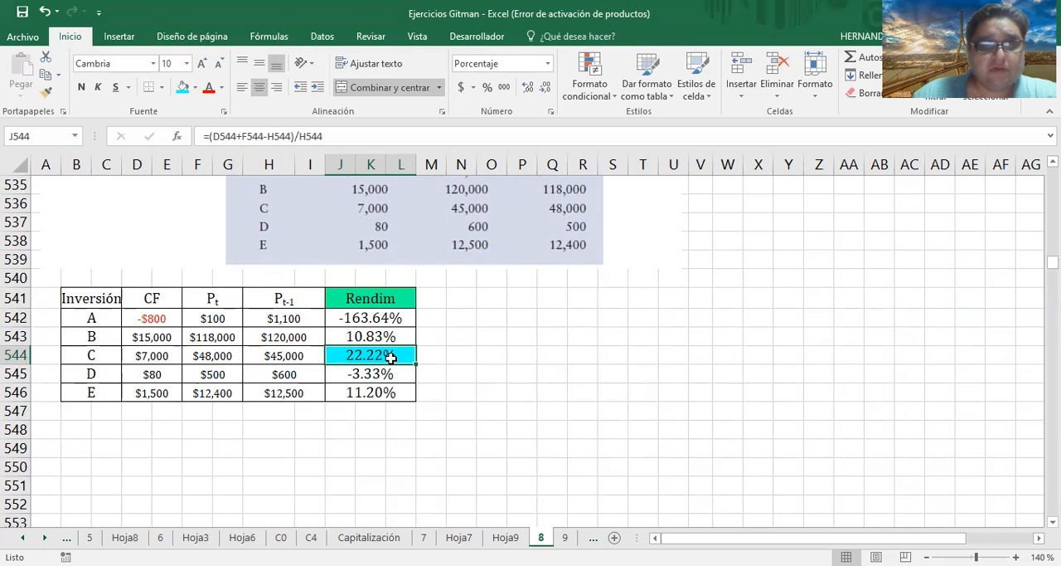
Highlight investment E's return in J546 with a pale cyan fill
{"action": "left_click", "coordinate": [373, 395]}
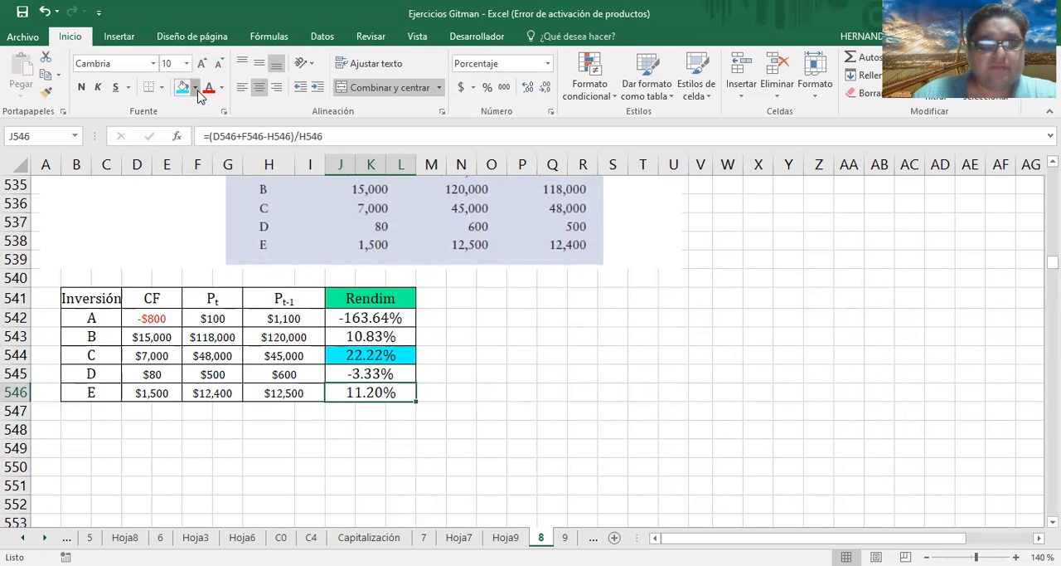
{"action": "left_click", "coordinate": [196, 88]}
{"action": "left_click", "coordinate": [222, 240]}
Highlight investment B's return in J543 with a light orange fill
{"action": "left_click", "coordinate": [370, 332]}
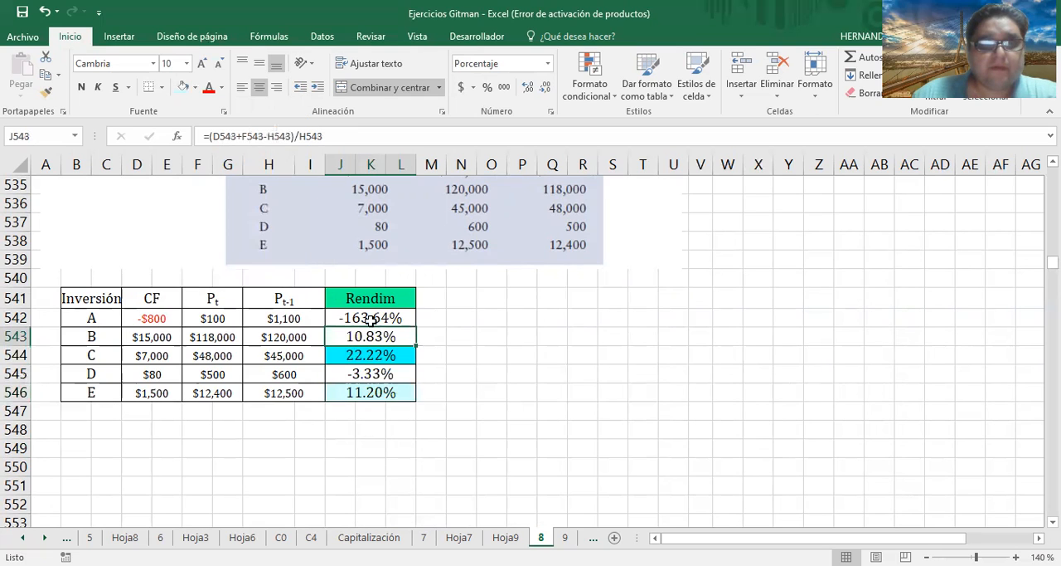
{"action": "left_click", "coordinate": [197, 88]}
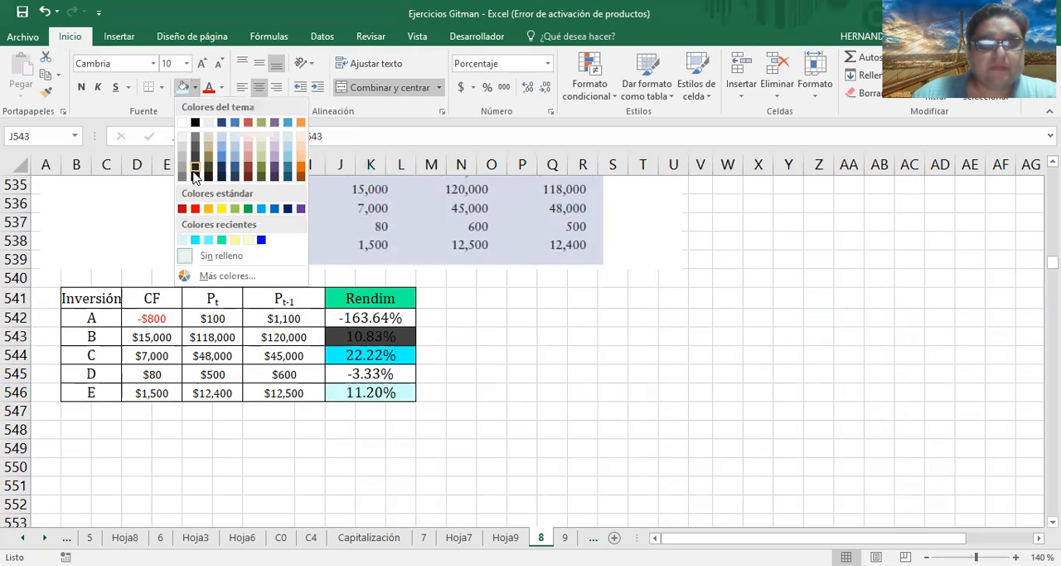
{"action": "left_click", "coordinate": [303, 165]}
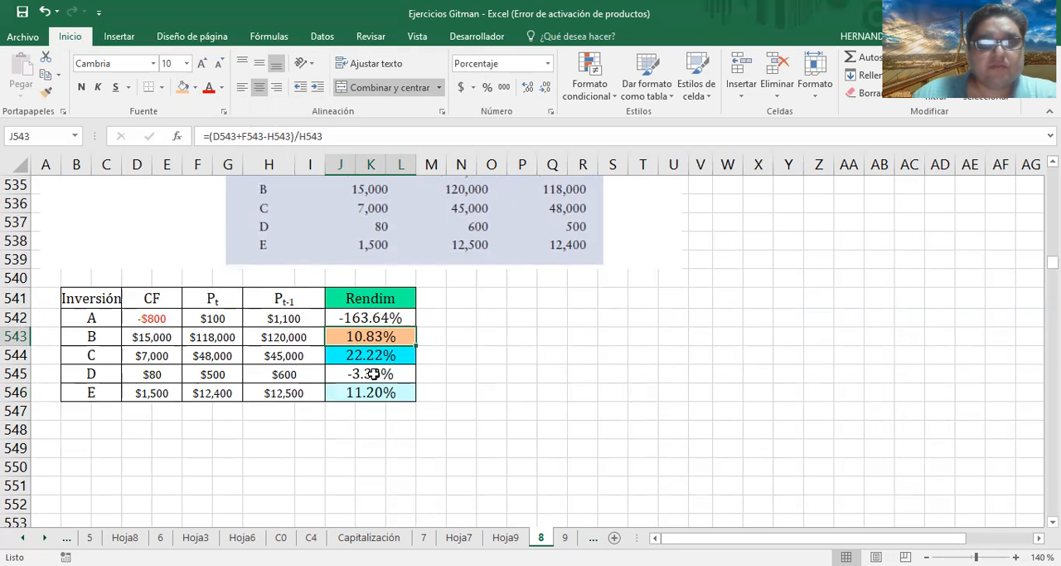
{"action": "left_click", "coordinate": [471, 320]}
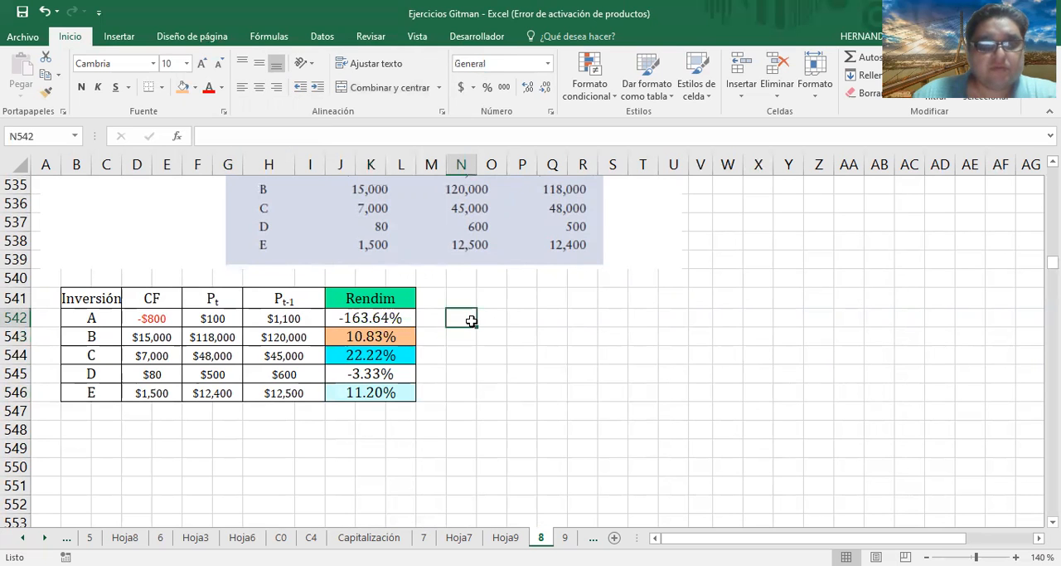
{"action": "scroll", "coordinate": [670, 257], "scroll_direction": "up", "scroll_amount": 1}
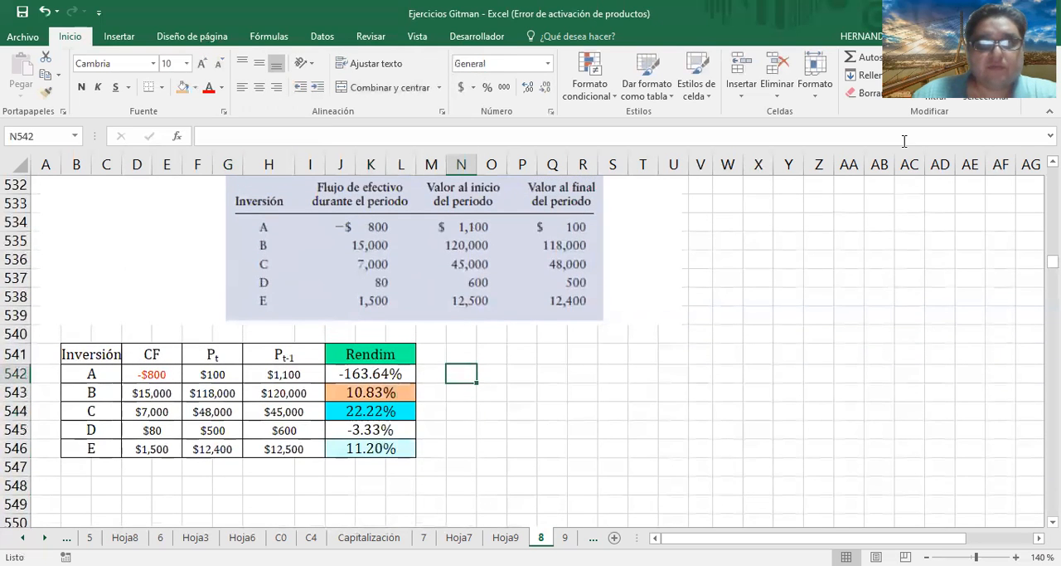